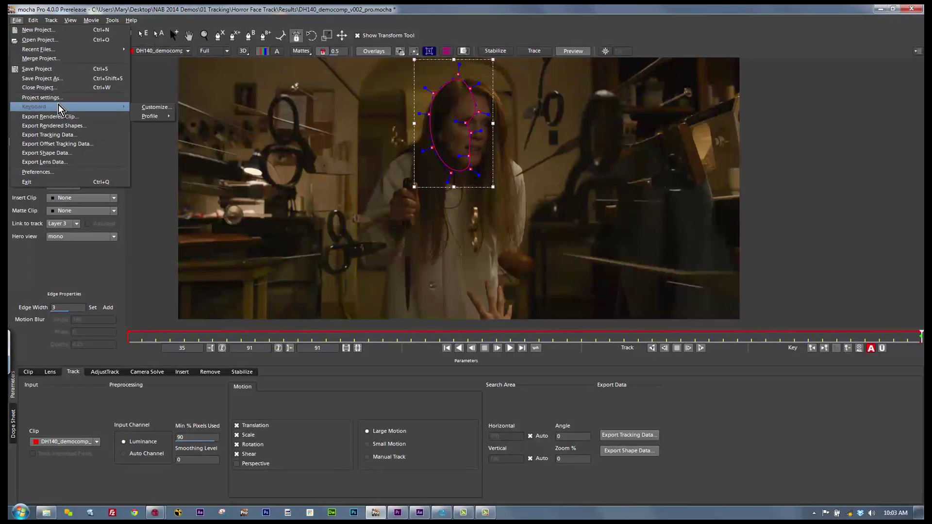
# Open the keyboard shortcut customization, review the available shortcut profiles, and close the preferences.
pyautogui.moveTo(61, 106)
pyautogui.click(140, 107)
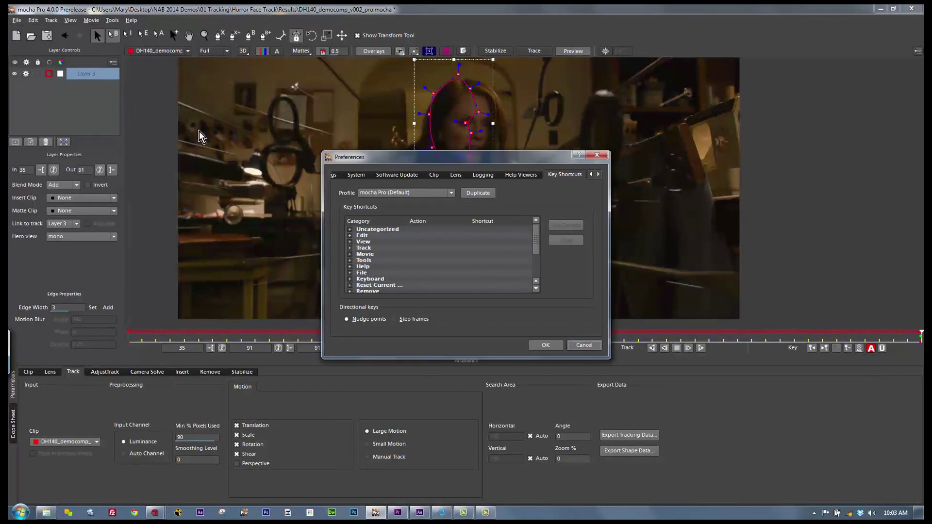
pyautogui.click(418, 192)
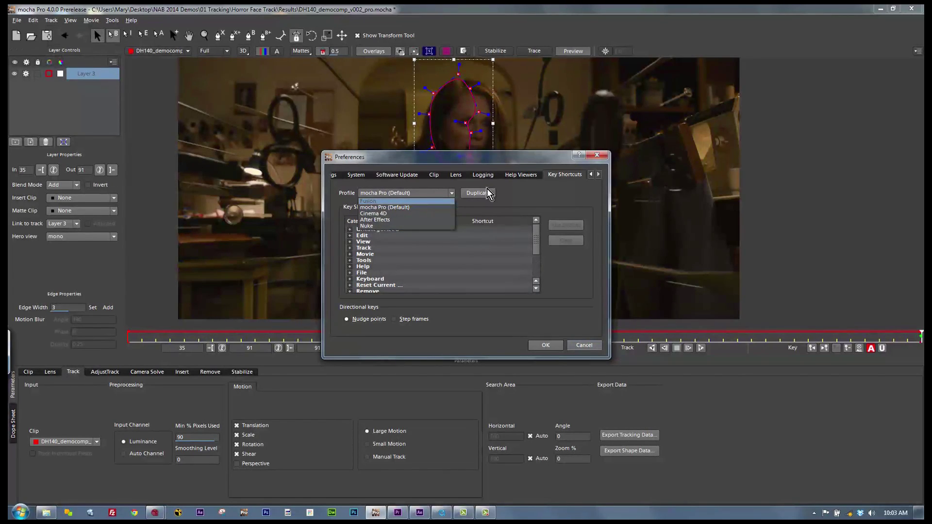
pyautogui.click(522, 195)
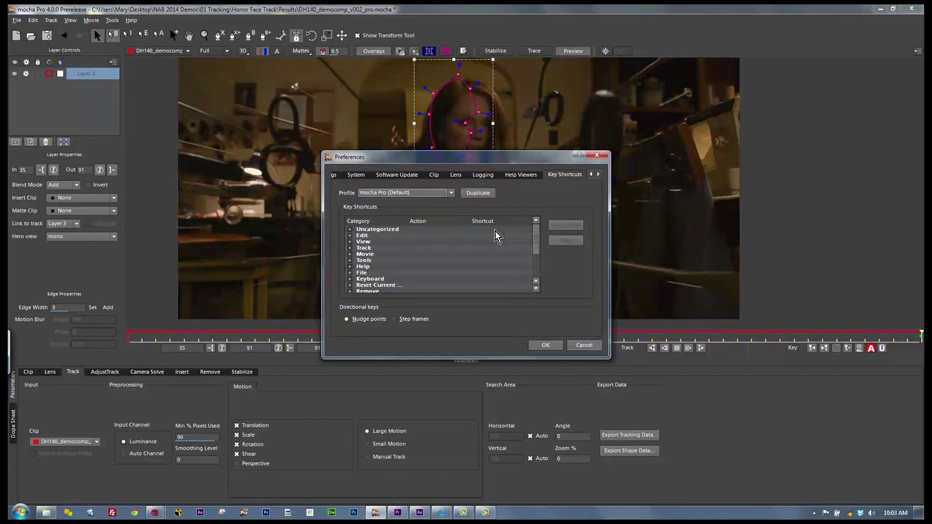
pyautogui.click(546, 345)
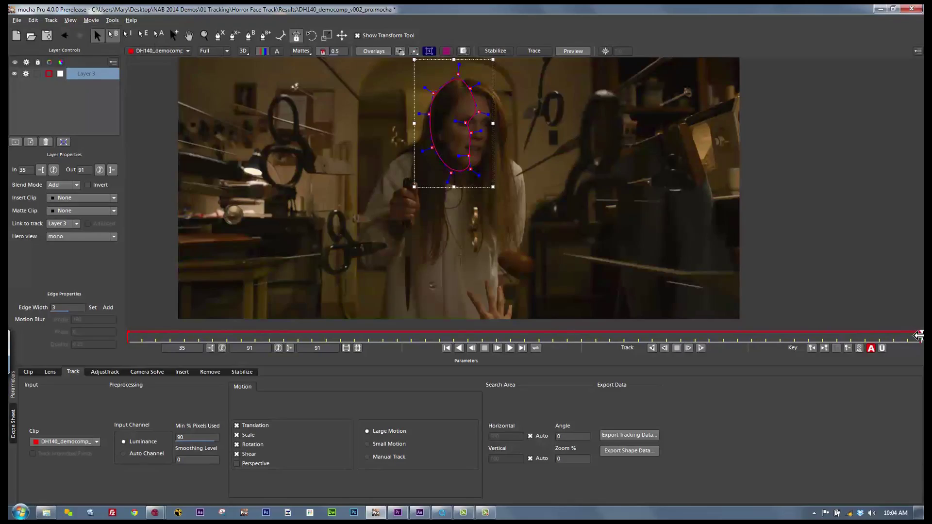
# Draw an X-spline around the side of the woman's face on frame 91 and track it backward with Large Motion.
pyautogui.moveTo(918, 336)
pyautogui.mouseDown()
pyautogui.moveTo(201, 335)
pyautogui.moveTo(920, 335)
pyautogui.mouseUp()
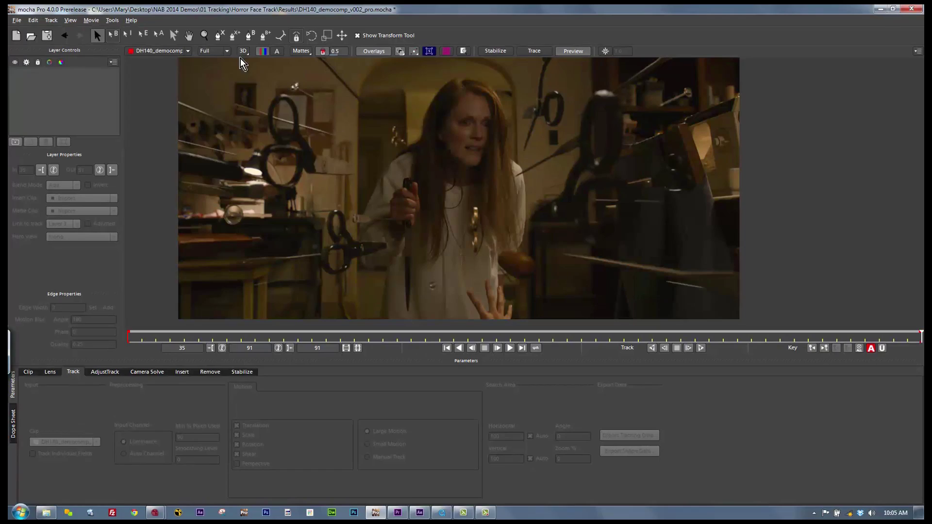
pyautogui.hotkey('ctrl', 'l')
pyautogui.click(433, 164)
pyautogui.click(425, 138)
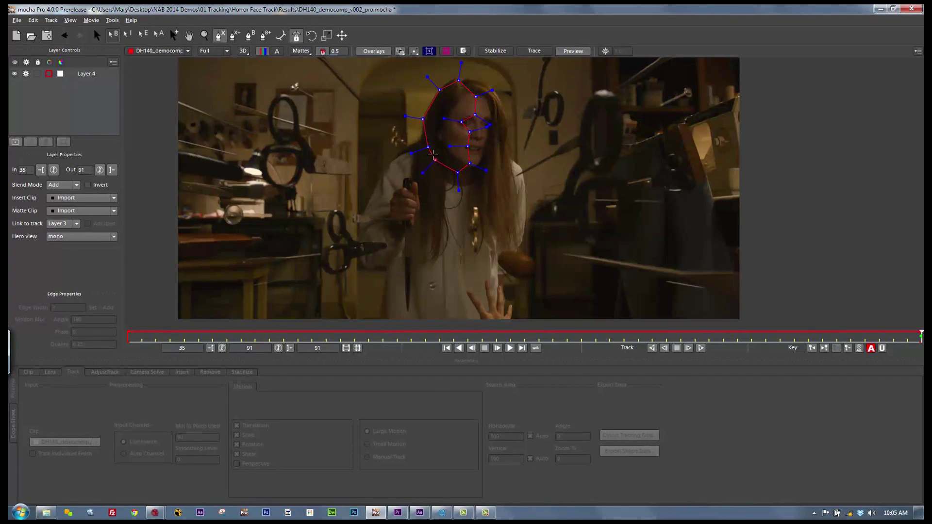
pyautogui.rightClick(433, 158)
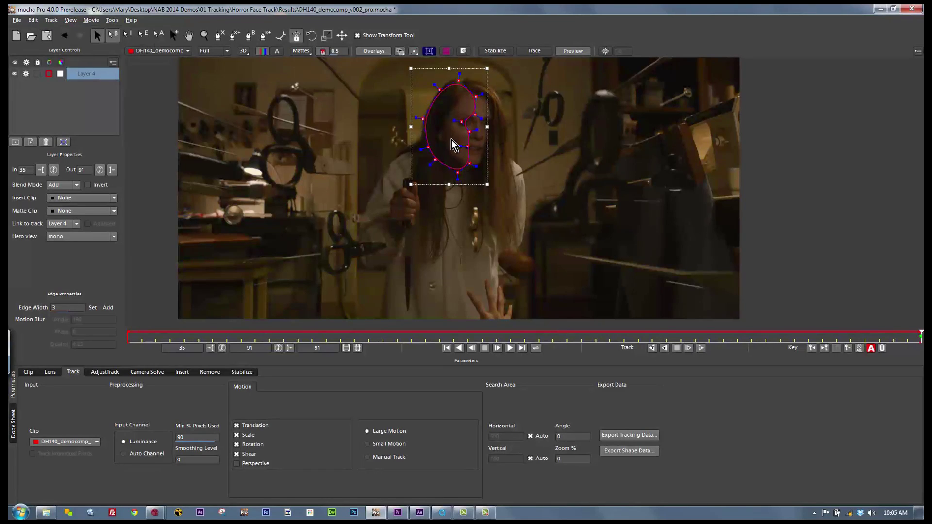
pyautogui.click(652, 348)
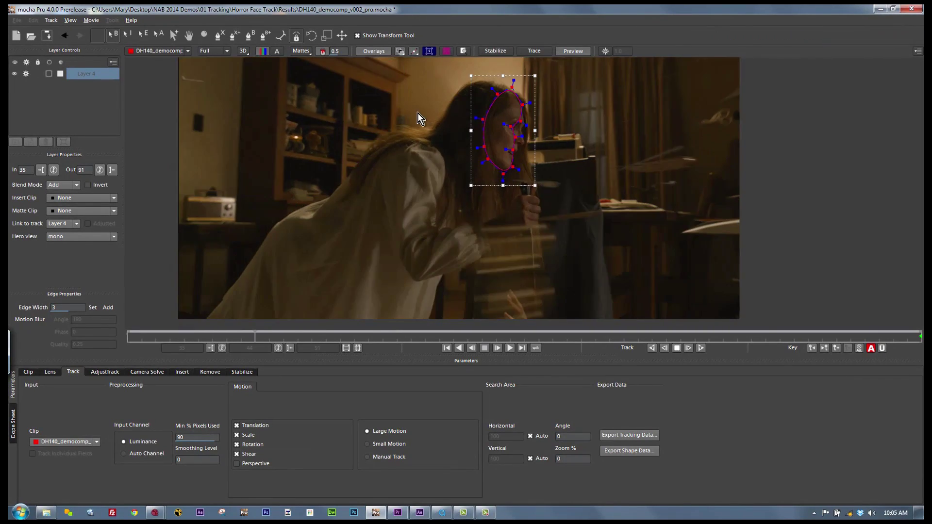
# Delete the tracking keyframe at frame 66 in Manual Track mode and set the motion type back to Large Motion.
pyautogui.moveTo(128, 336); pyautogui.dragTo(567, 331)
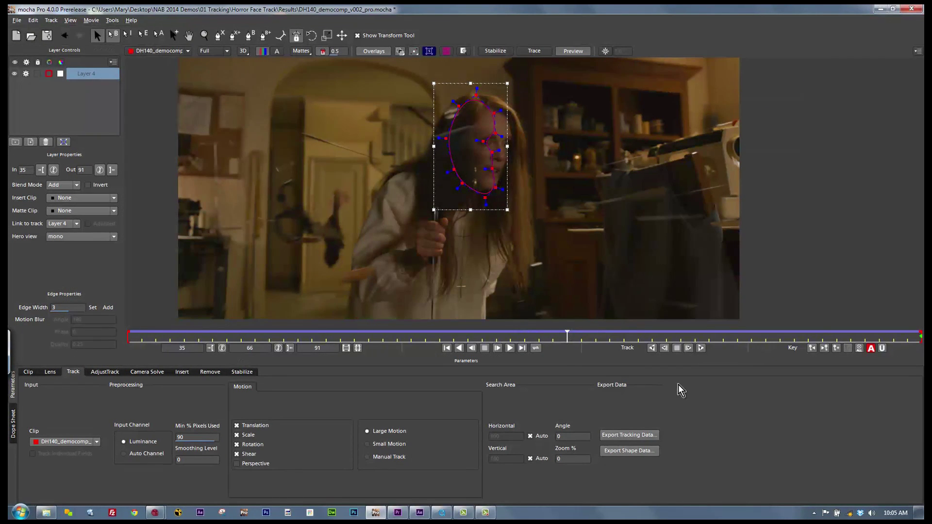
pyautogui.click(366, 457)
pyautogui.click(848, 347)
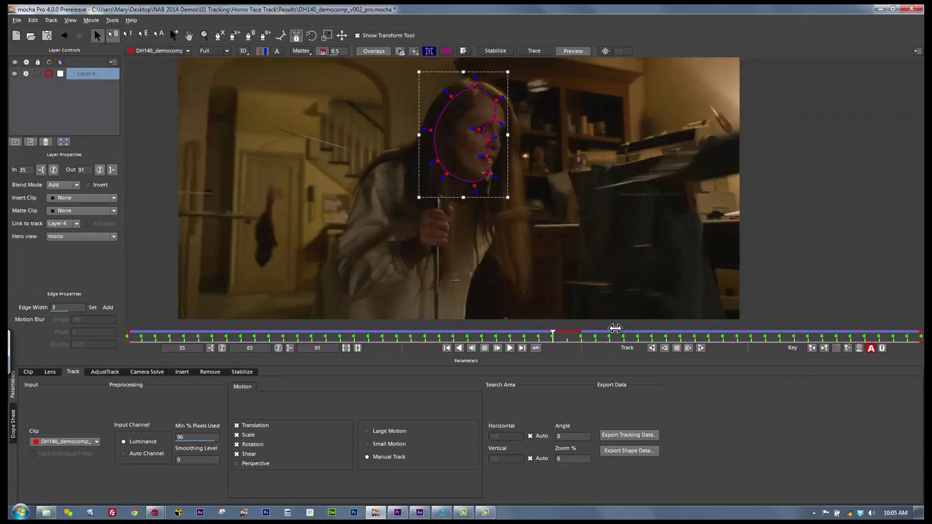
pyautogui.click(368, 431)
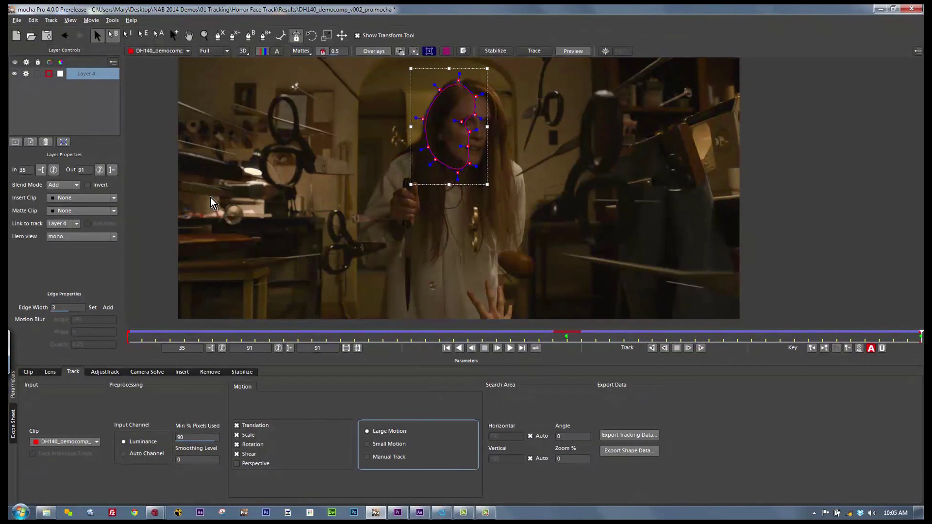
# Rename the tracked layer "face track", then hide it, lock it and turn off its processing.
pyautogui.doubleClick(96, 72)
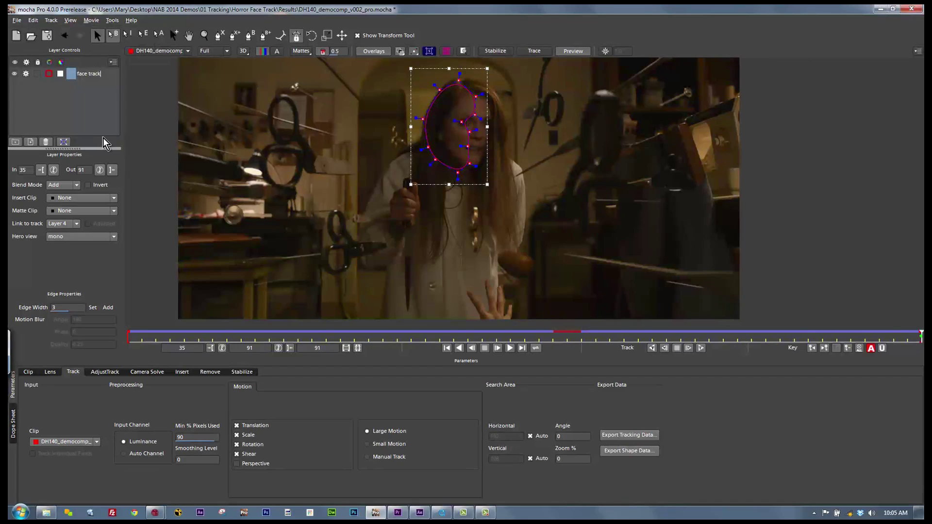
pyautogui.press('Return')
pyautogui.click(18, 74)
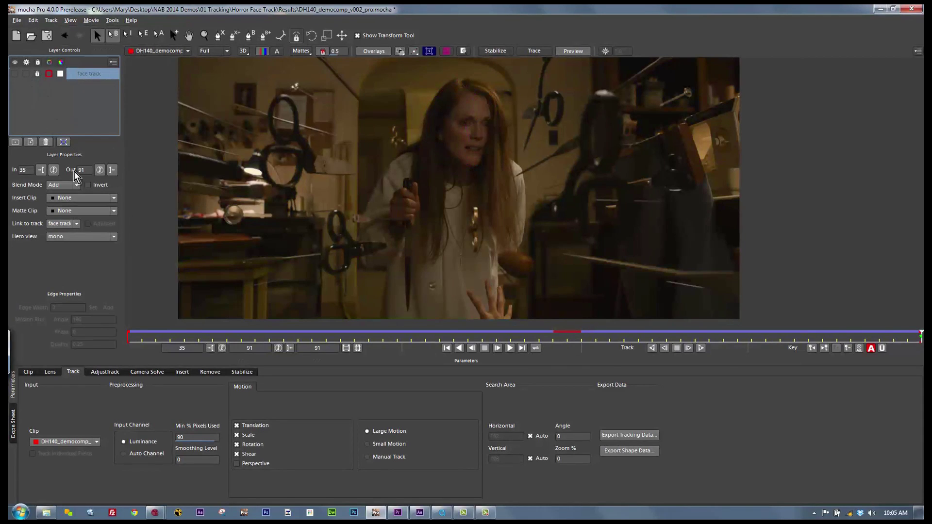
# Draw a new X-spline around the highlight area on the woman's forehead and above her eyebrow.
pyautogui.click(205, 35)
pyautogui.moveTo(404, 121); pyautogui.dragTo(326, 139)
pyautogui.click(219, 35)
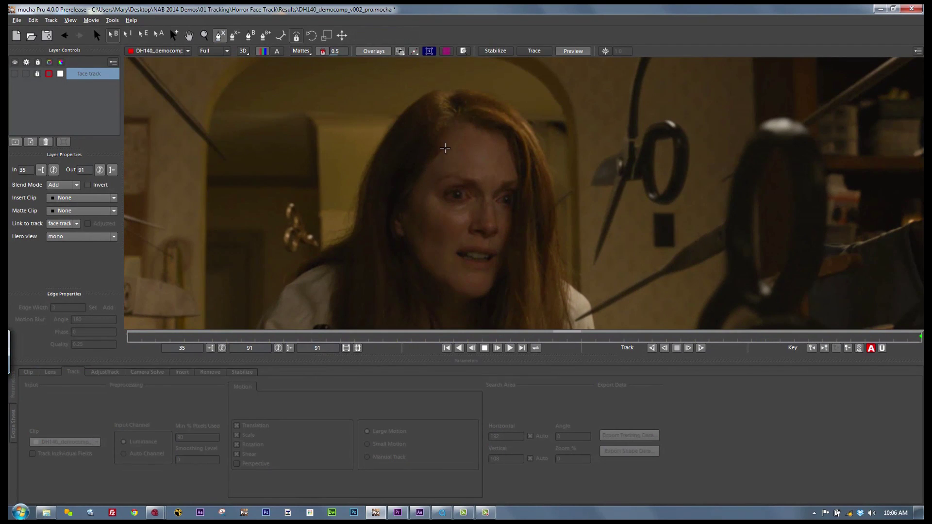
pyautogui.click(428, 185)
pyautogui.click(464, 170)
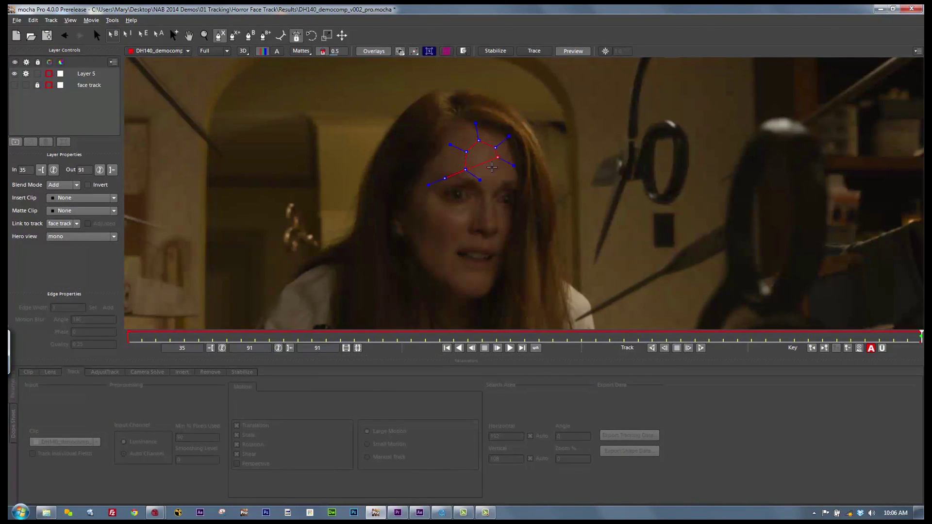
pyautogui.click(401, 122)
pyautogui.rightClick(448, 177)
pyautogui.press('s')
pyautogui.moveTo(511, 136); pyautogui.dragTo(502, 144)
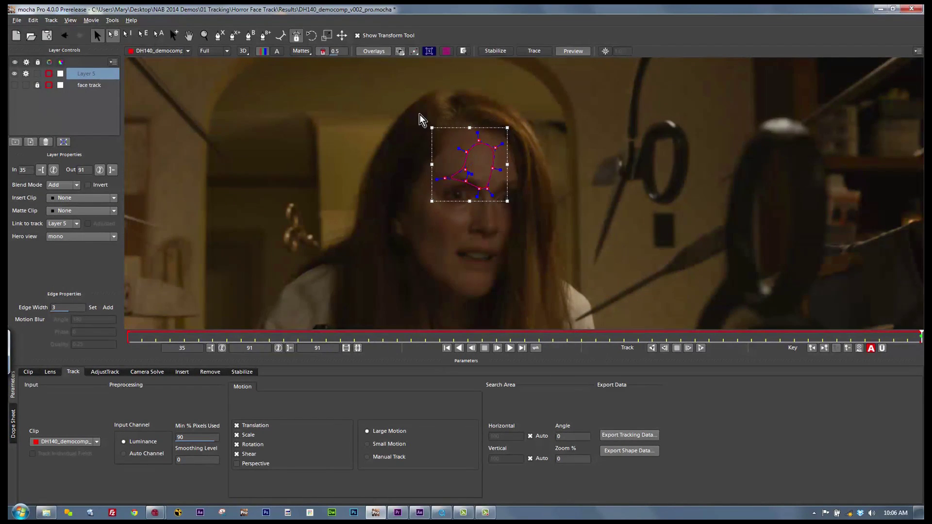
# Add a second X-spline to the same layer around the cheek area below the eye.
pyautogui.click(231, 36)
pyautogui.click(430, 185)
pyautogui.click(446, 201)
pyautogui.click(460, 205)
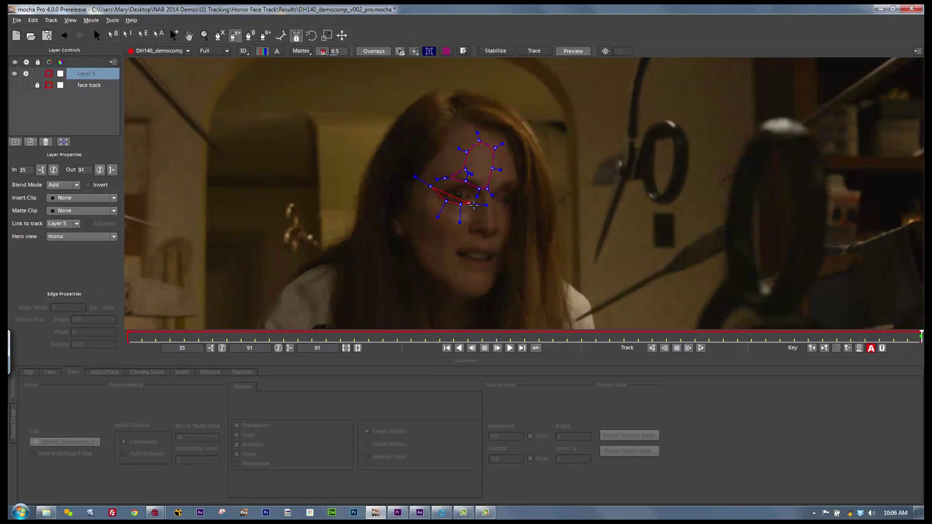
pyautogui.rightClick(424, 187)
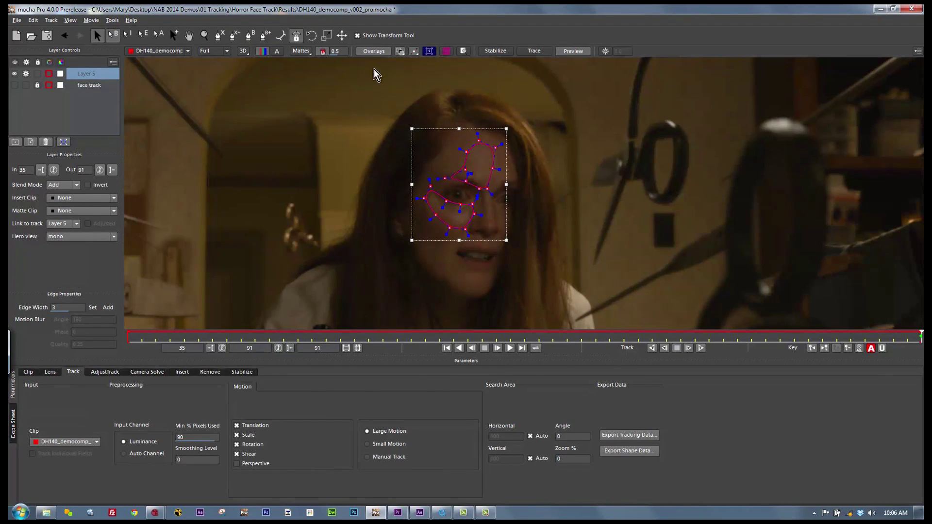
# Rename the forehead and cheek layer "face shine" and link it to the "face track" layer's track.
pyautogui.doubleClick(96, 73)
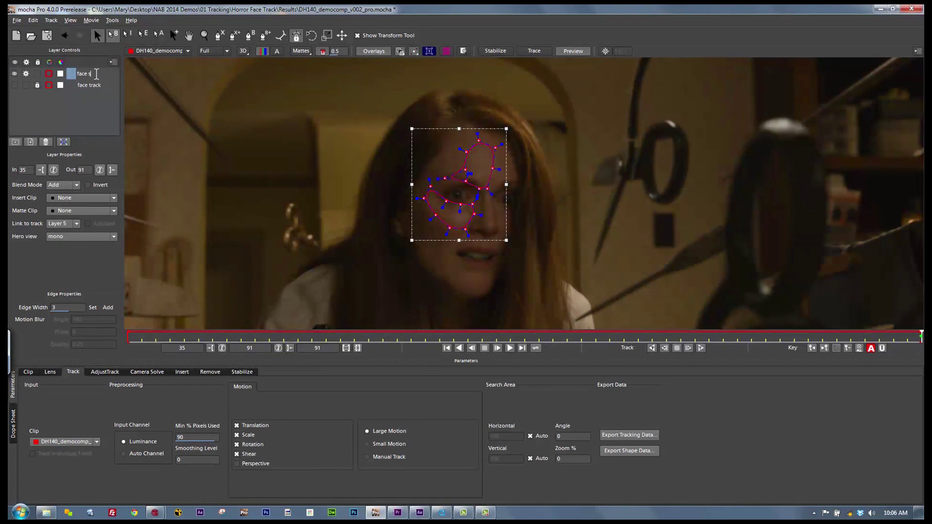
pyautogui.click(79, 237)
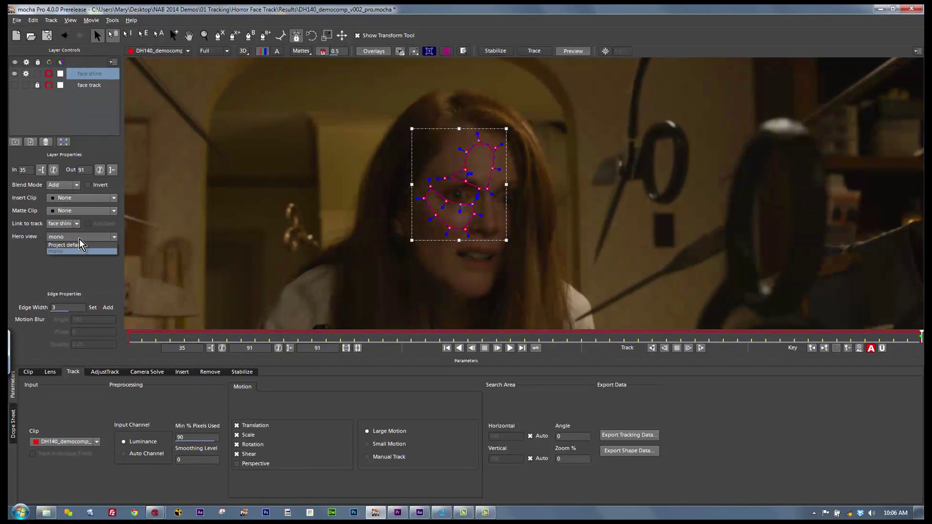
pyautogui.click(24, 221)
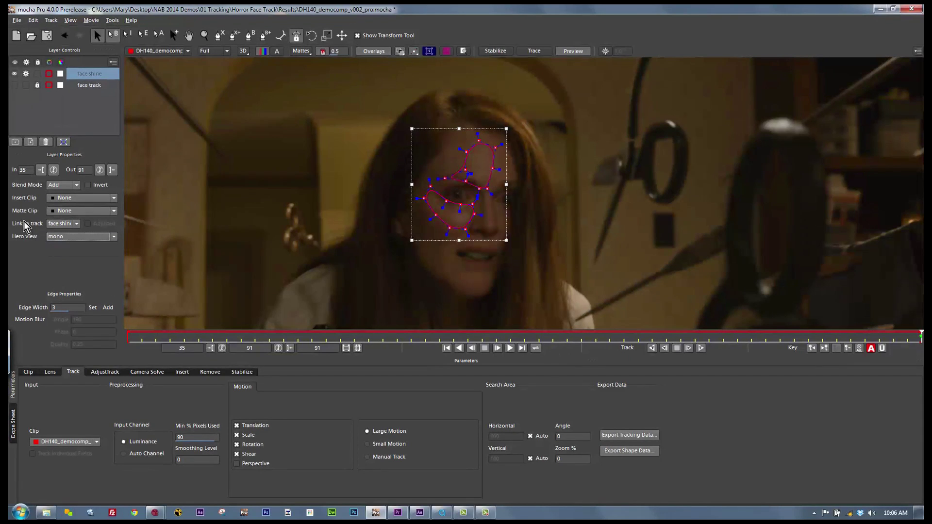
pyautogui.click(70, 225)
pyautogui.click(68, 245)
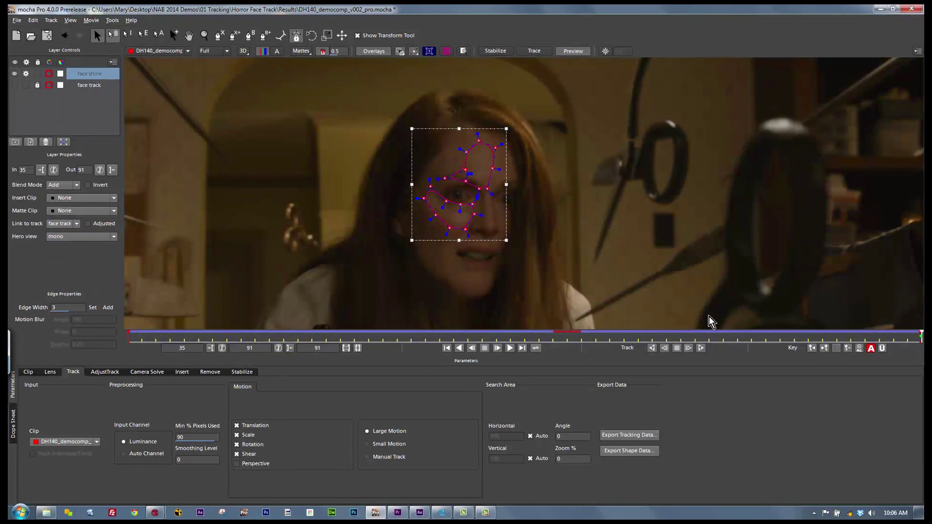
pyautogui.moveTo(917, 336); pyautogui.dragTo(907, 312)
# Review the tracking data export formats, including the After Effects, Boris FX, Nuke and Quantel options, and close without exporting.
pyautogui.click(204, 36)
pyautogui.scroll(-5, 489, 181)
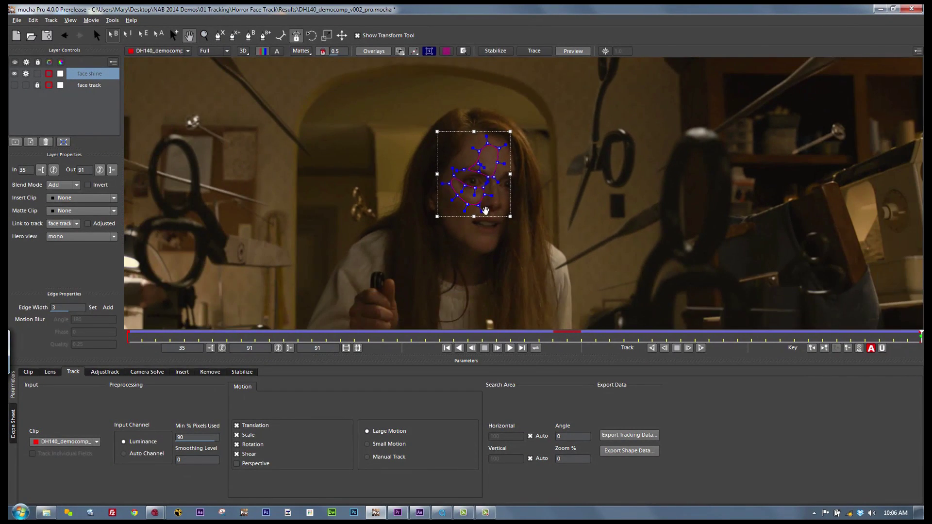
pyautogui.moveTo(488, 181); pyautogui.dragTo(488, 132)
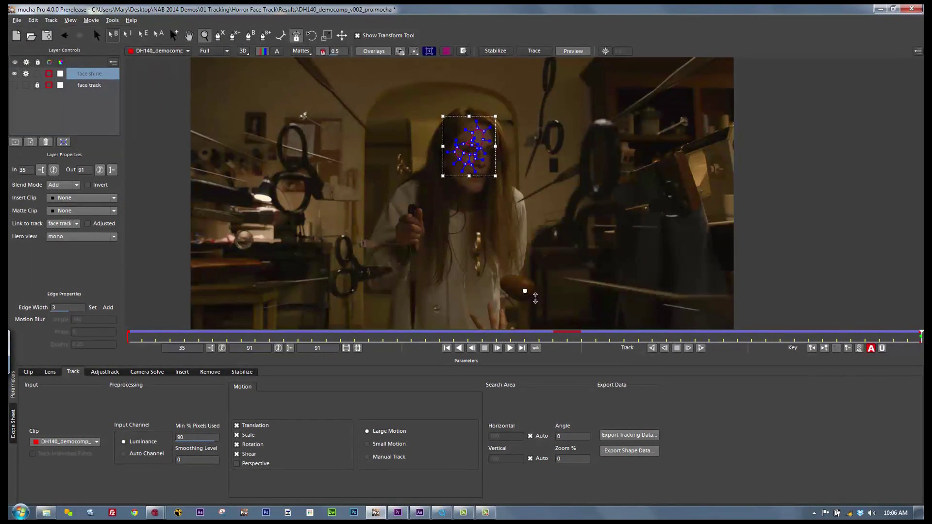
pyautogui.click(636, 434)
pyautogui.click(555, 241)
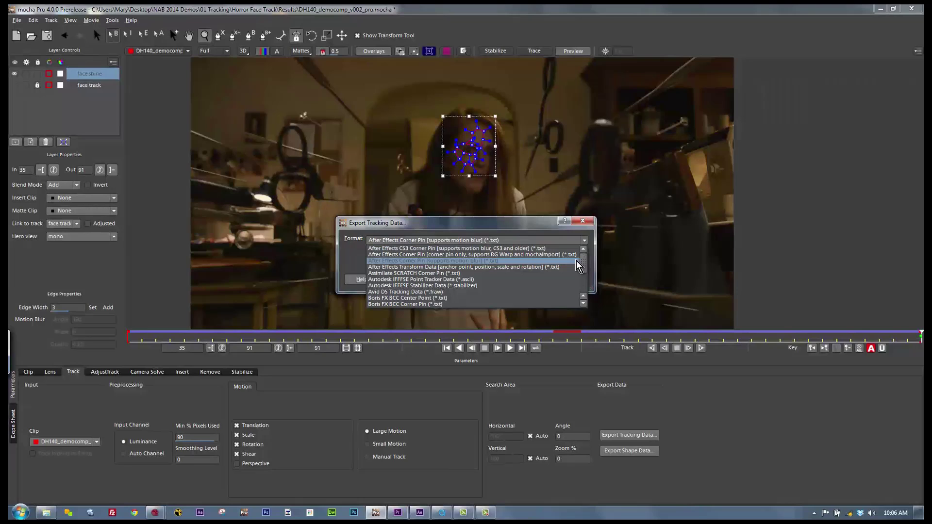
pyautogui.moveTo(583, 263); pyautogui.dragTo(587, 268)
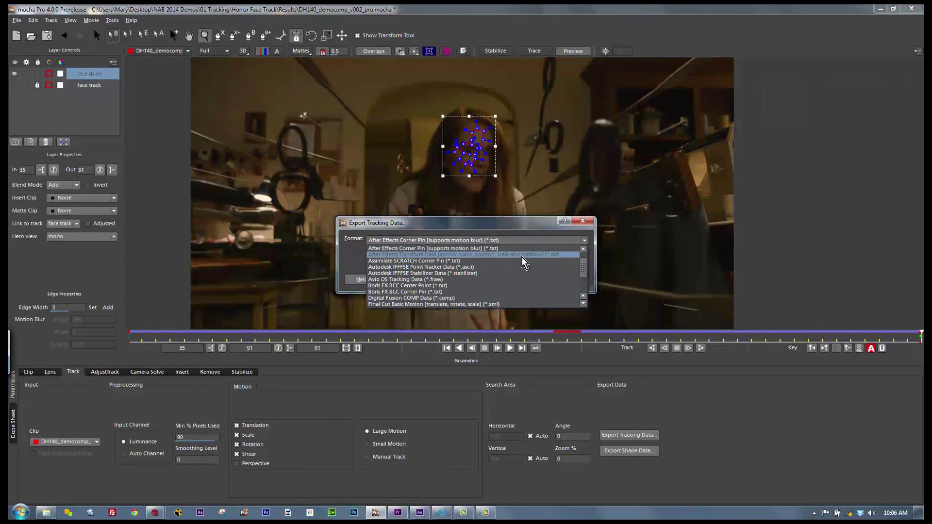
pyautogui.click(473, 260)
pyautogui.click(456, 242)
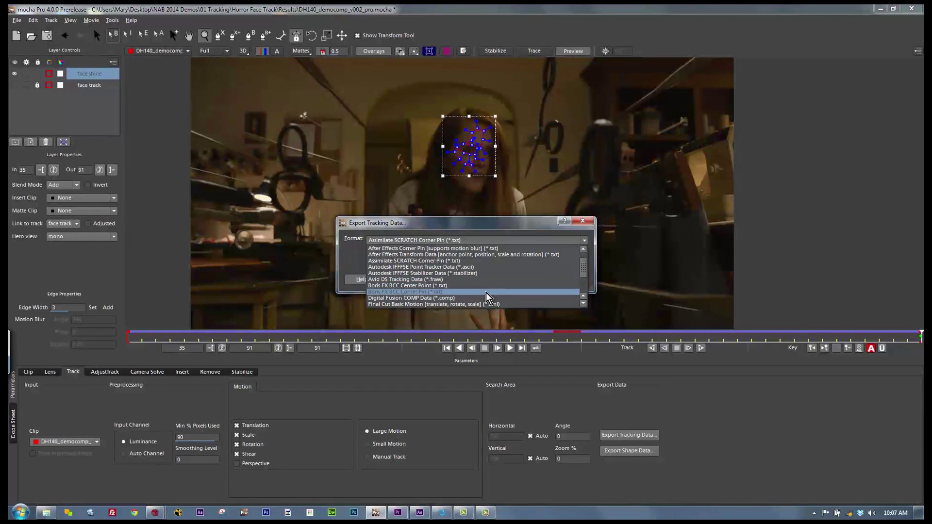
pyautogui.scroll(-2, 586, 274)
pyautogui.moveTo(585, 274); pyautogui.dragTo(587, 278)
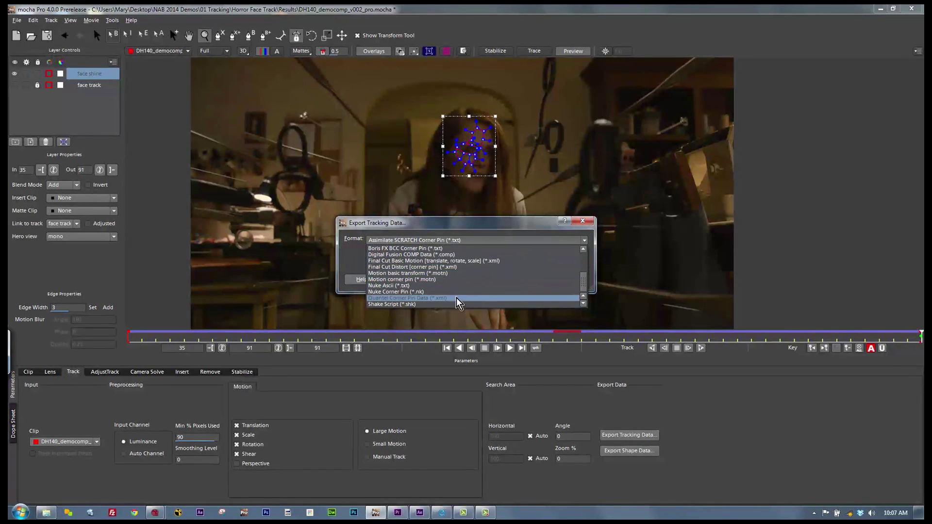
pyautogui.press('Escape')
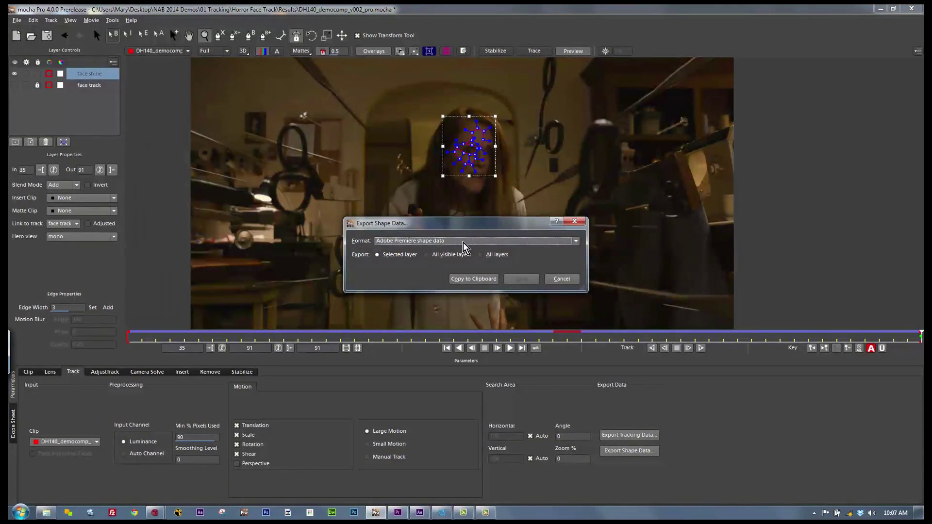
# Review the shape data export formats, from Adobe Premiere to Final Cut, and close without exporting.
pyautogui.click(461, 241)
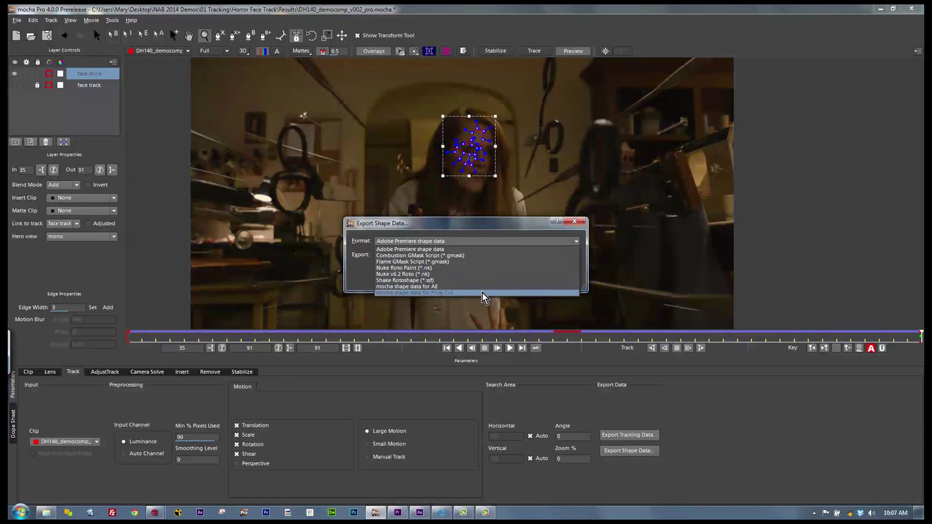
pyautogui.click(571, 224)
pyautogui.click(580, 223)
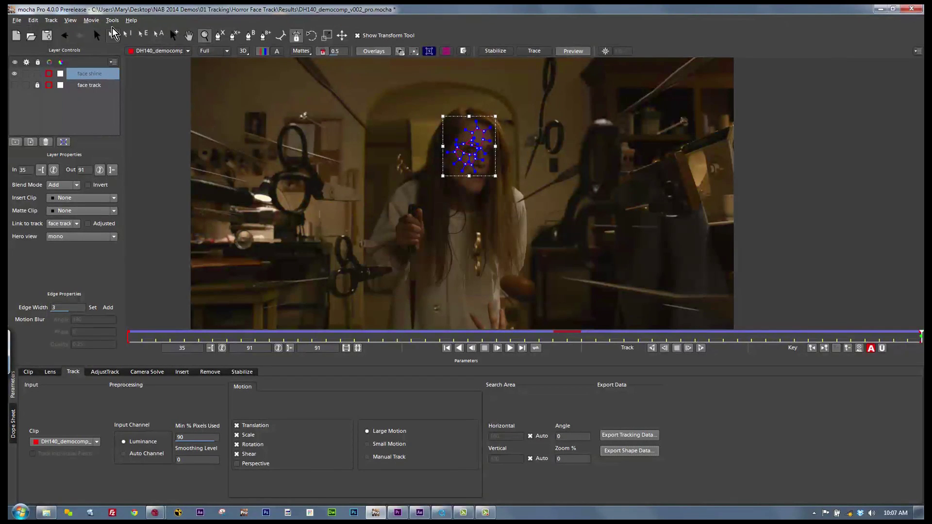
# Open the rendered shapes export, review its matte and image sequence options, and cancel it.
pyautogui.click(16, 21)
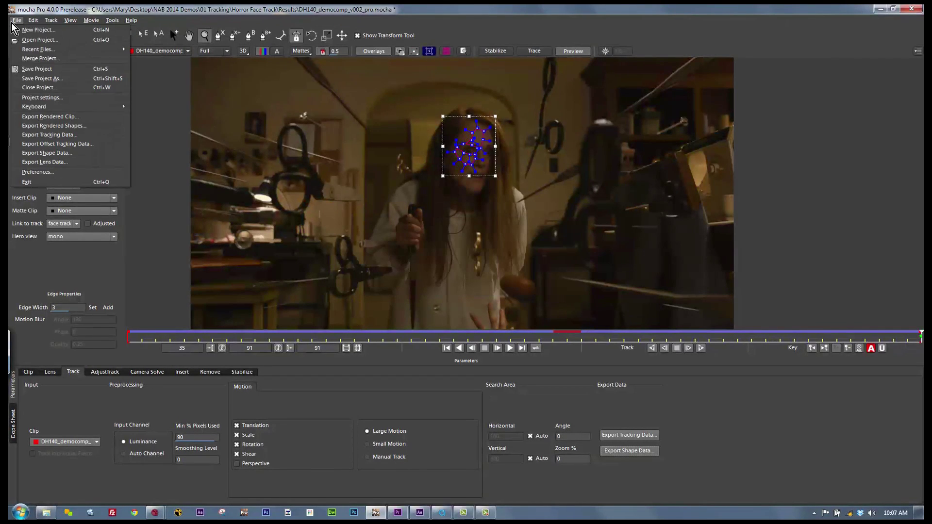
pyautogui.click(44, 126)
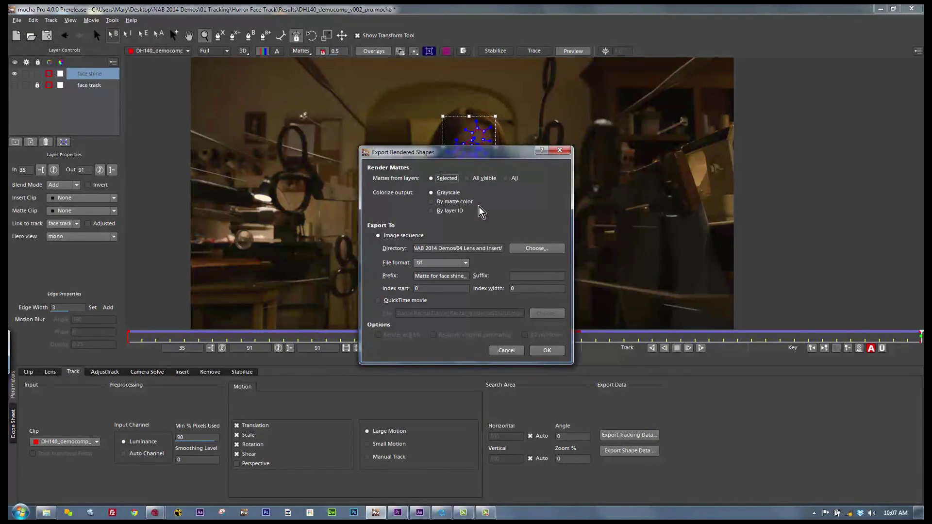
pyautogui.click(515, 352)
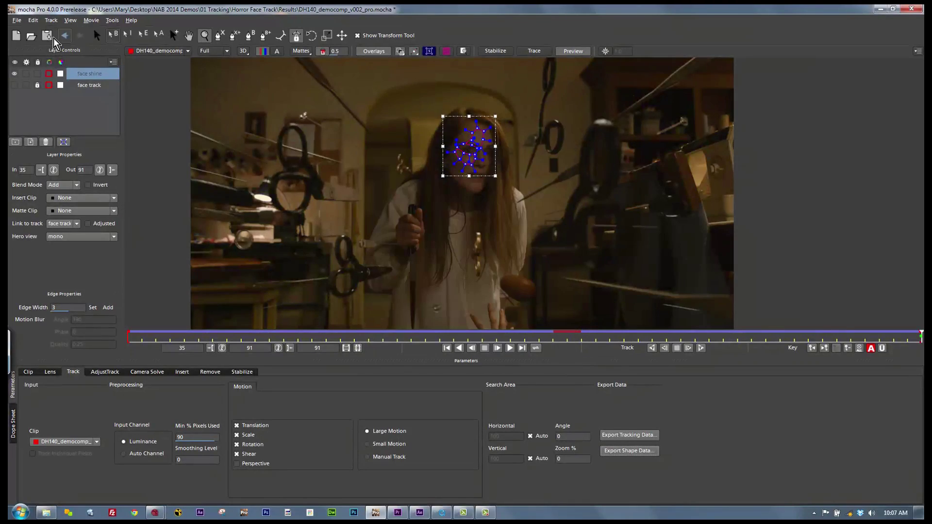
# Open the stereo roto project GarbageCan_Demo_roto.mocha.
pyautogui.click(18, 21)
pyautogui.click(24, 40)
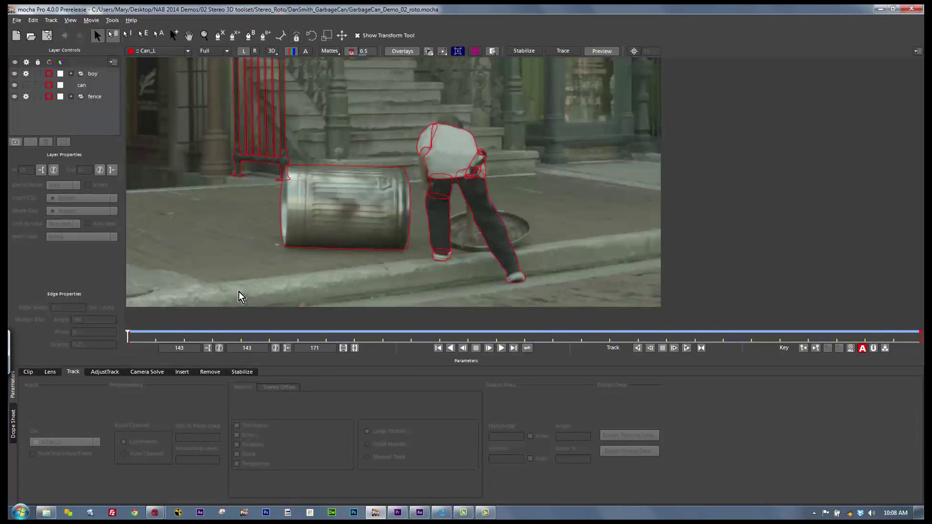
# At frame 171, draw a closed X-spline around the boy's head as a new layer.
pyautogui.moveTo(132, 339); pyautogui.dragTo(666, 255)
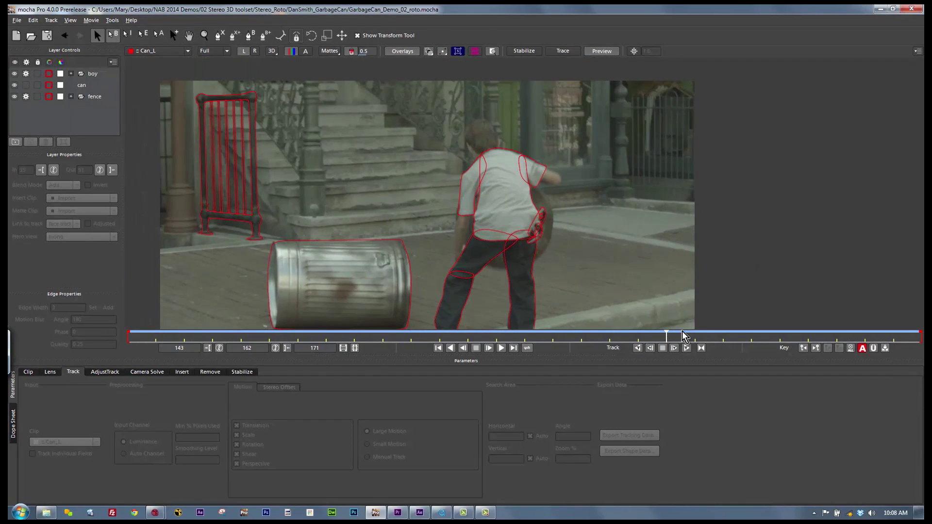
pyautogui.moveTo(685, 341); pyautogui.dragTo(920, 338)
pyautogui.moveTo(499, 150); pyautogui.dragTo(499, 208)
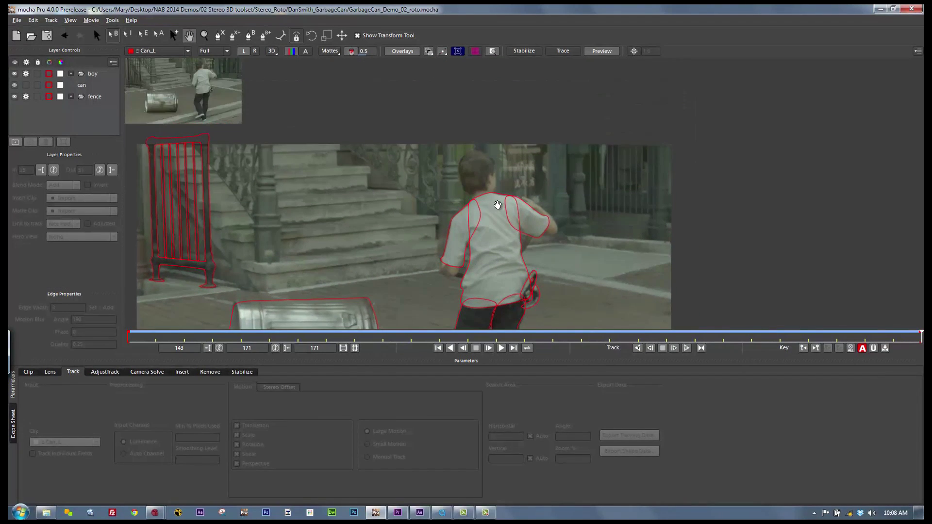
pyautogui.click(219, 35)
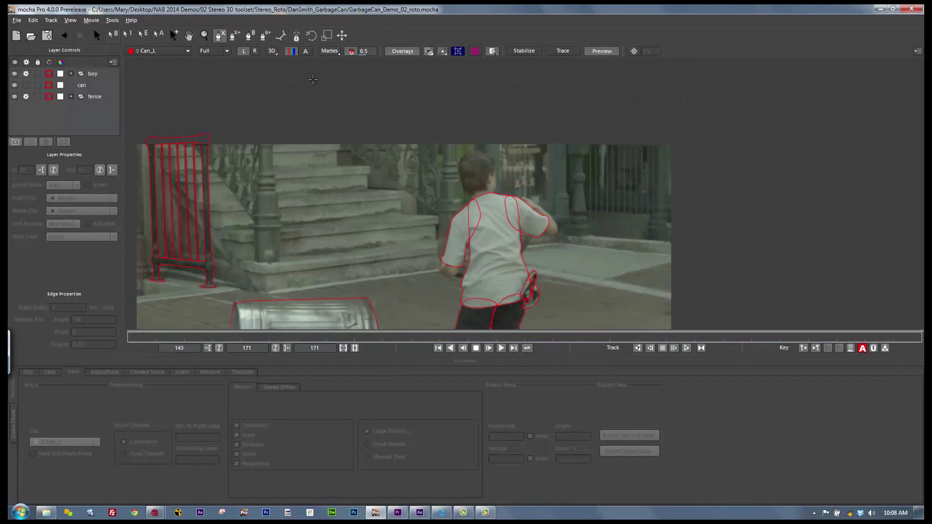
pyautogui.click(473, 201)
pyautogui.click(464, 192)
pyautogui.click(458, 177)
pyautogui.click(458, 164)
pyautogui.click(467, 152)
pyautogui.click(481, 150)
pyautogui.click(492, 158)
pyautogui.click(495, 165)
pyautogui.click(494, 177)
pyautogui.click(494, 188)
pyautogui.click(486, 198)
pyautogui.rightClick(481, 199)
pyautogui.moveTo(518, 128); pyautogui.dragTo(511, 135)
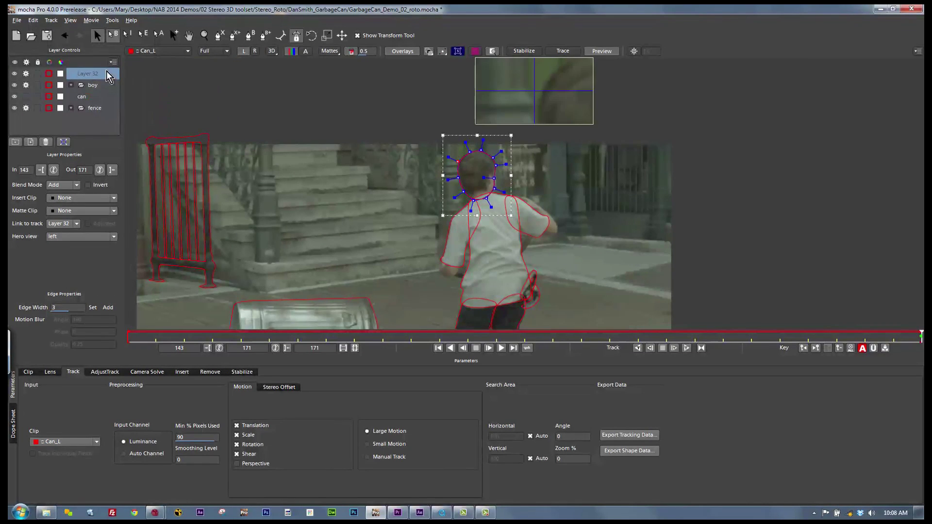
# Turn off tracking for the boy and fence groups and rename the new head layer head track.
pyautogui.click(26, 85)
pyautogui.click(26, 108)
pyautogui.click(86, 74)
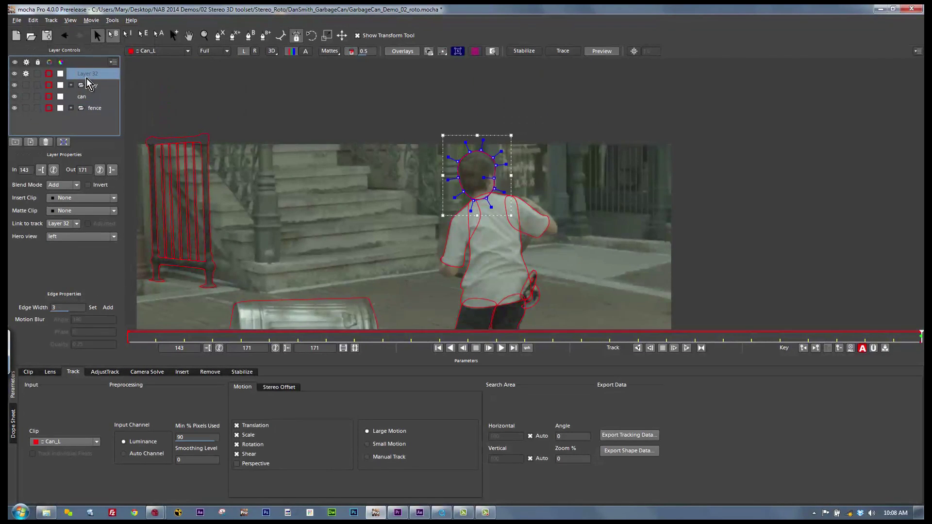
pyautogui.doubleClick(87, 75)
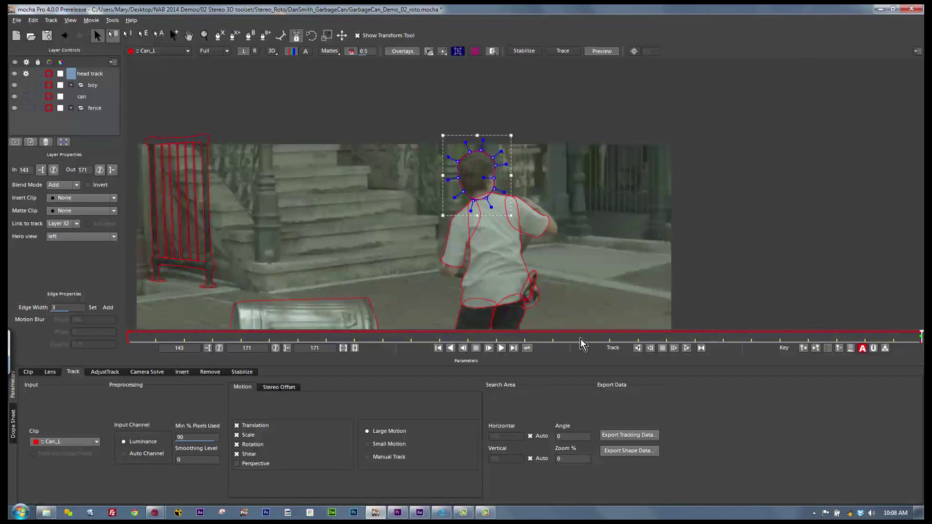
# Track the head track layer backward from frame 171 to 143, pausing the track partway to check the shape at frame 162.
pyautogui.click(636, 348)
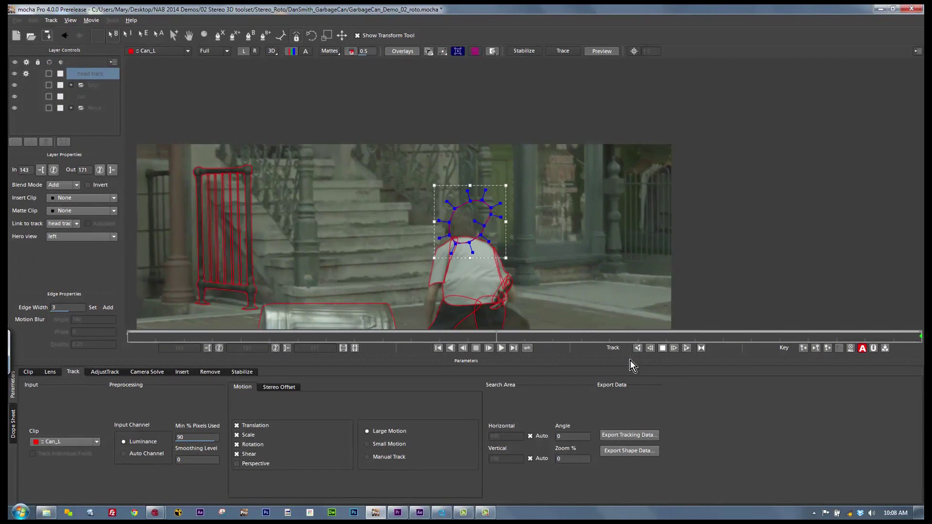
pyautogui.click(663, 348)
pyautogui.moveTo(325, 334); pyautogui.dragTo(664, 313)
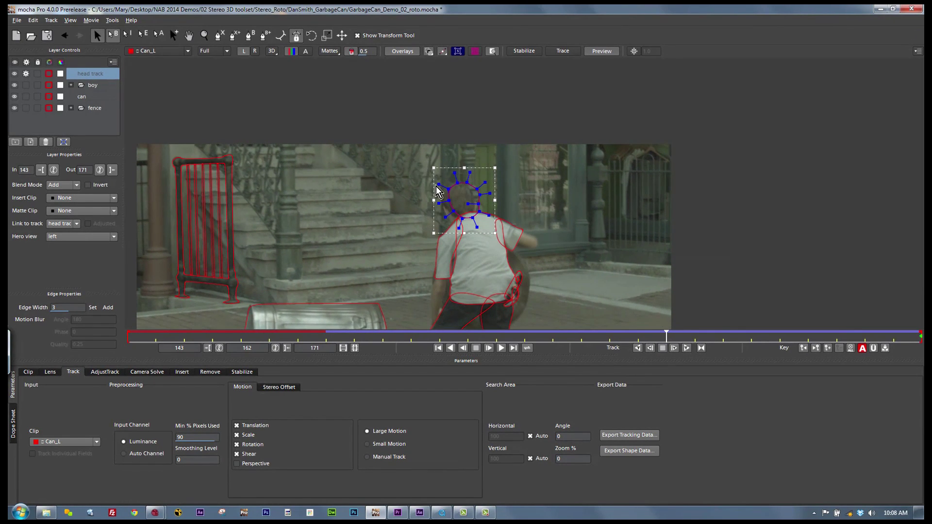
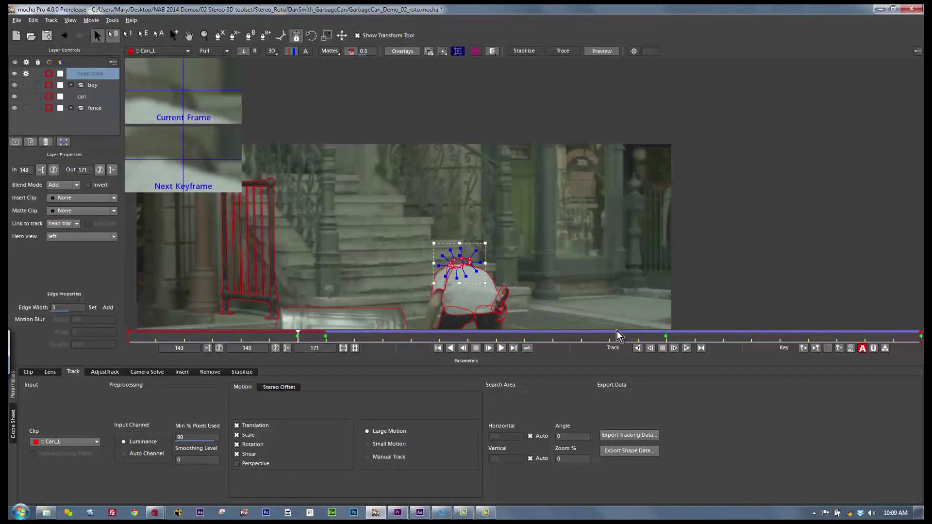
pyautogui.click(636, 348)
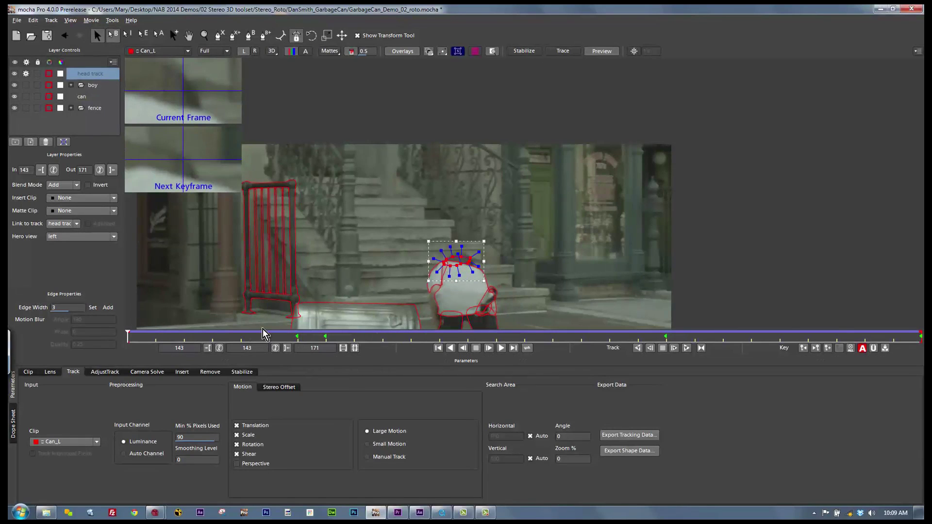
# Check the head track across the clip and adjust the head shape's edge to fit the head at frame 159.
pyautogui.moveTo(130, 334); pyautogui.dragTo(638, 335)
pyautogui.moveTo(546, 313); pyautogui.dragTo(595, 240)
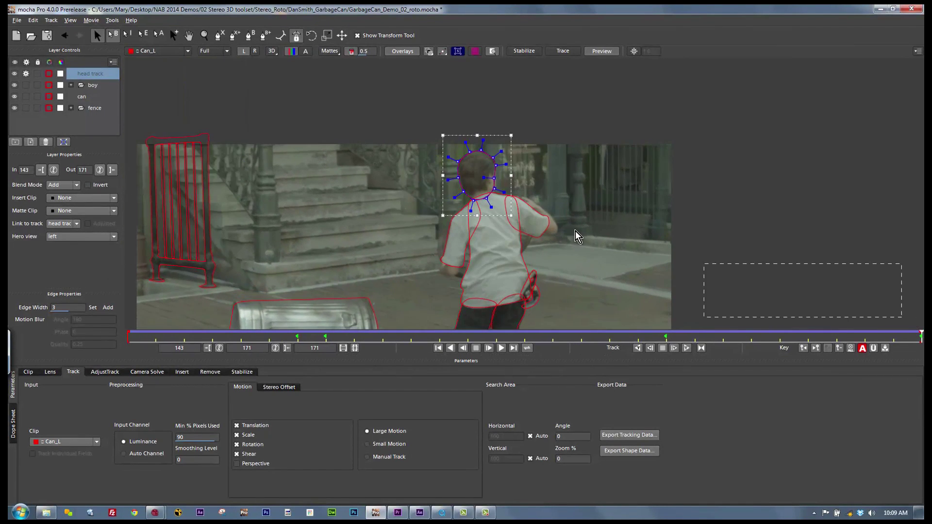
pyautogui.moveTo(916, 335); pyautogui.dragTo(579, 320)
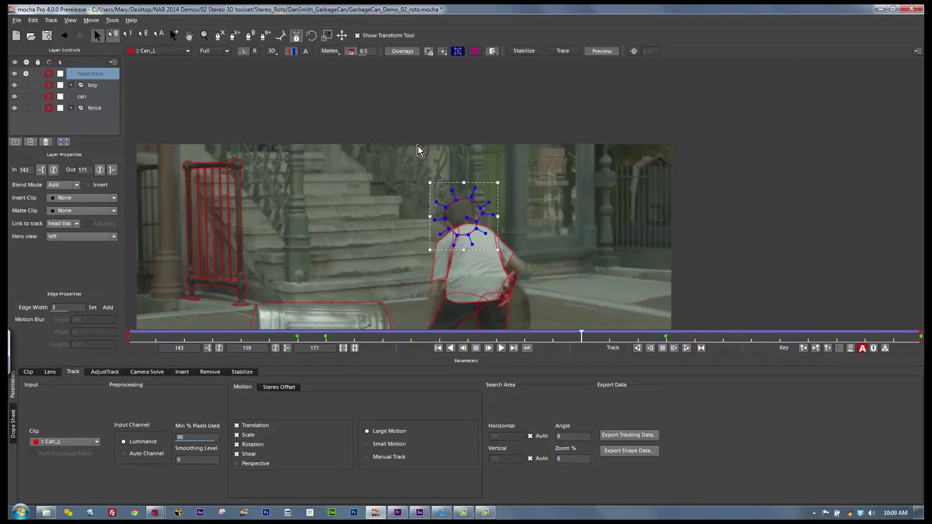
pyautogui.moveTo(496, 218); pyautogui.dragTo(476, 224)
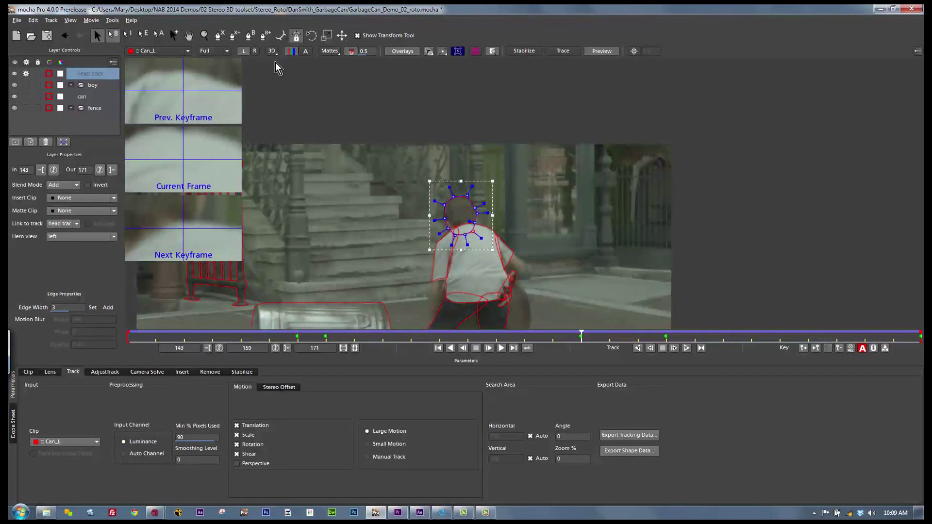
# Compare the head and can roto shapes between the left and right stereo views.
pyautogui.click(256, 50)
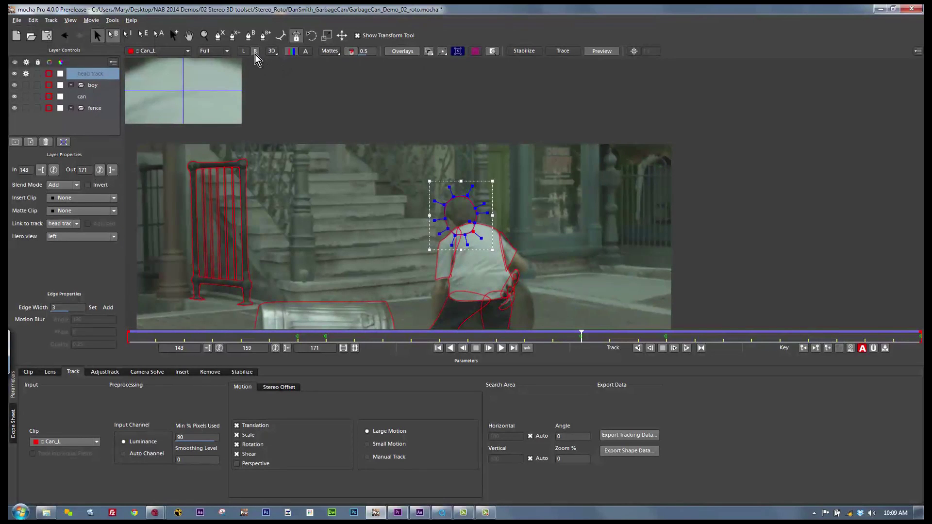
pyautogui.click(243, 51)
pyautogui.click(368, 302)
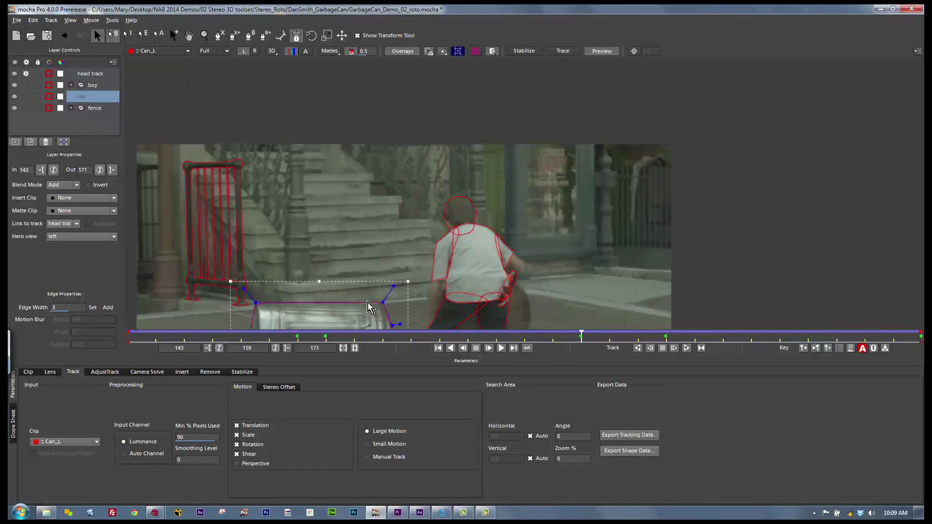
pyautogui.click(254, 51)
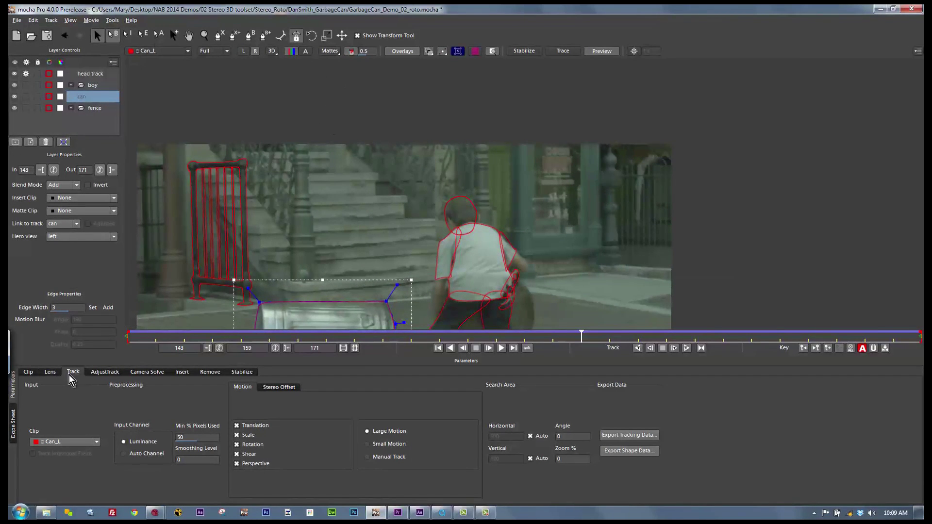
# Set up a shape data export in Nuke v6.2 Roto (*.nk) format for all visible layers.
pyautogui.click(612, 454)
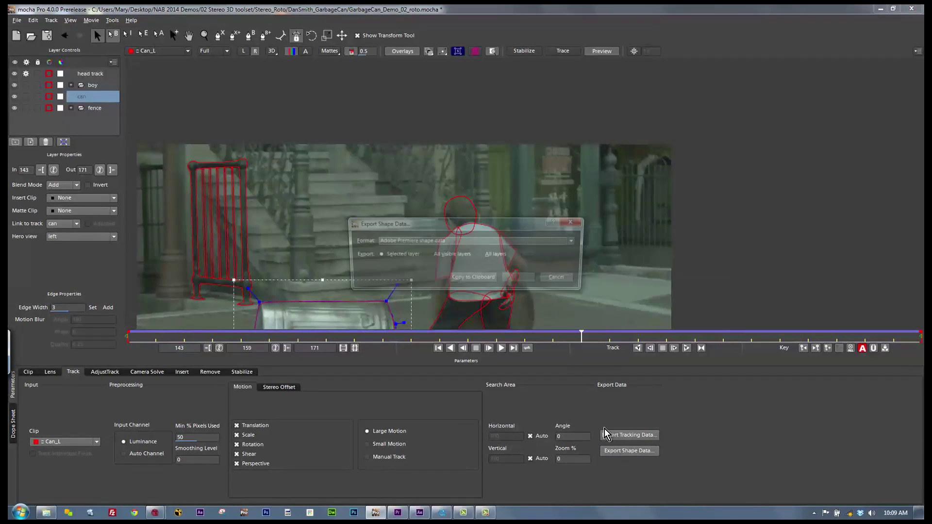
pyautogui.click(432, 241)
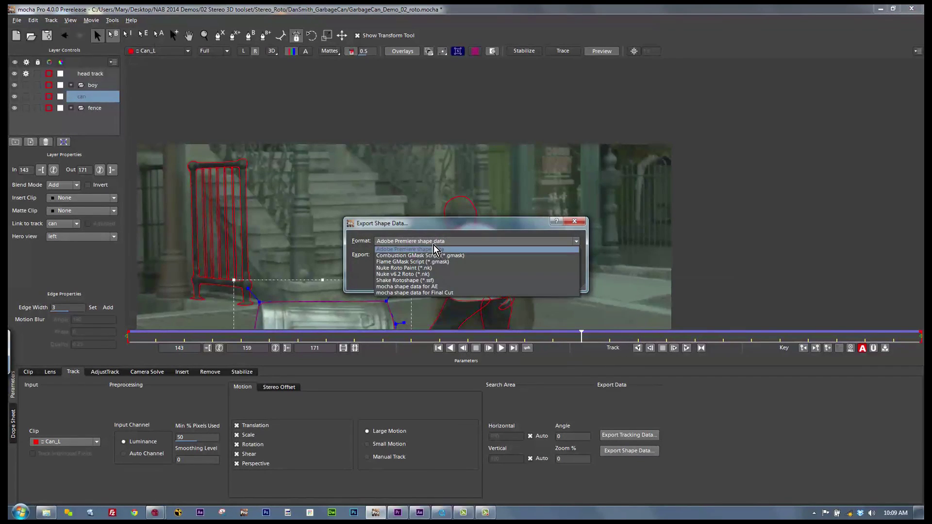
pyautogui.click(418, 274)
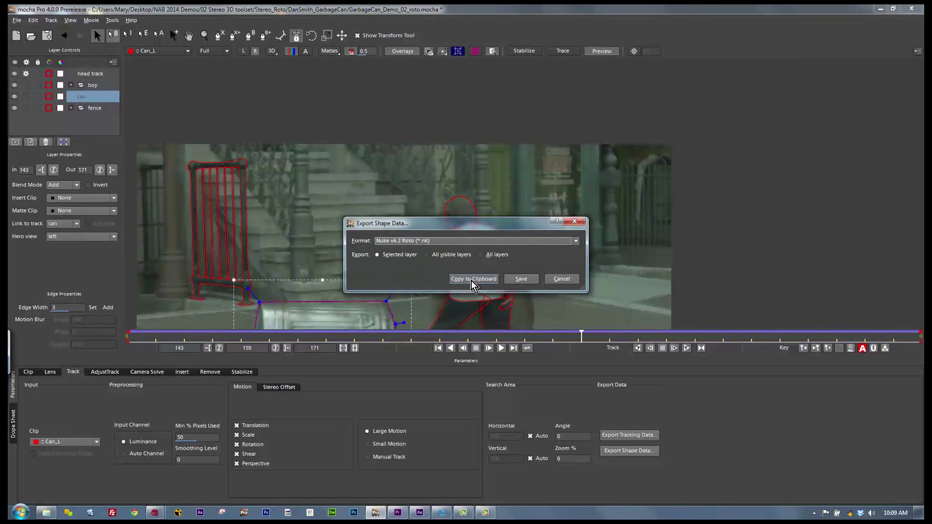
pyautogui.click(428, 256)
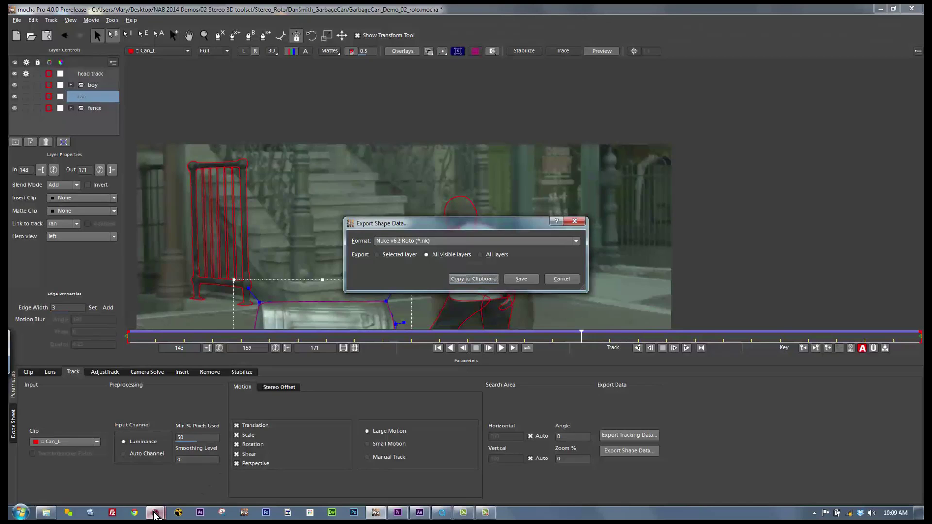
# Switch to Nuke and open the recent script boy_roto_01.nk.
pyautogui.moveTo(156, 515)
pyautogui.click(194, 440)
pyautogui.click(21, 37)
pyautogui.moveTo(68, 96)
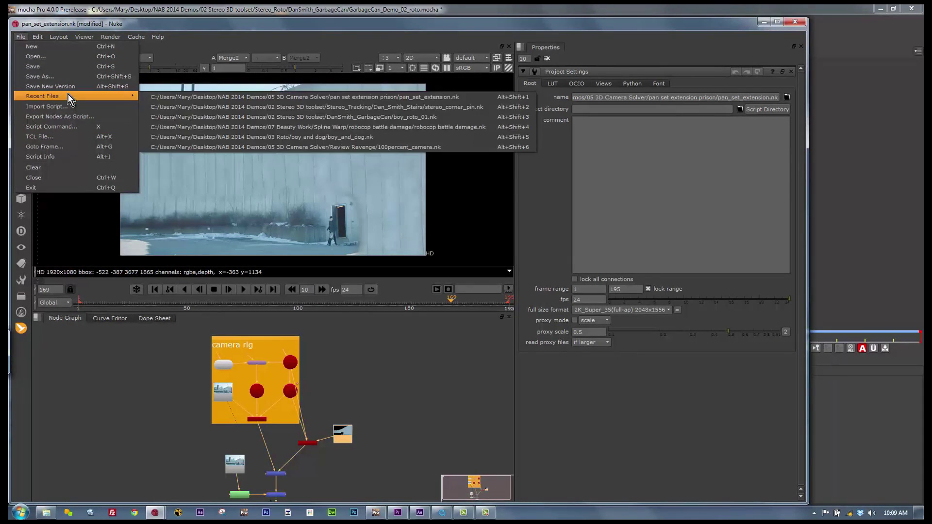
pyautogui.click(182, 117)
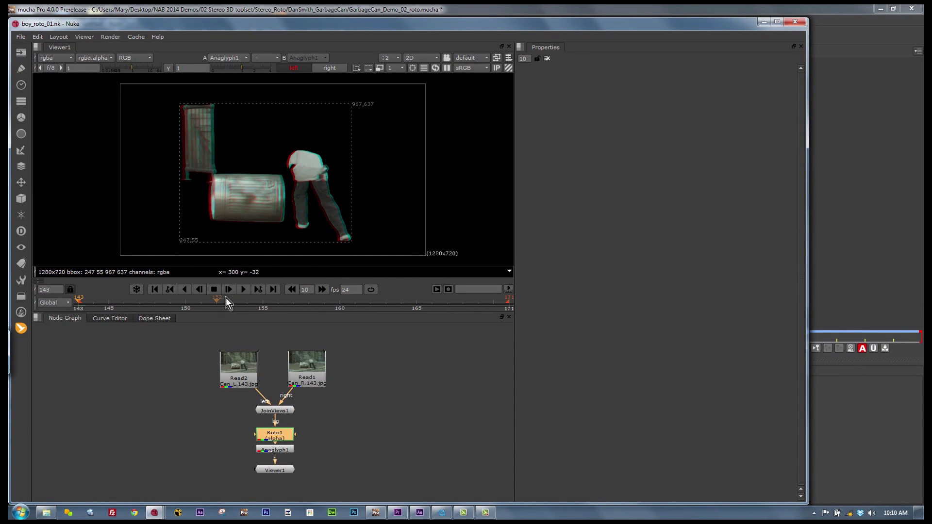
# Open the Roto1 node's properties at frame 144 and examine its list of left and right view splines.
pyautogui.moveTo(83, 302)
pyautogui.mouseDown()
pyautogui.moveTo(331, 319)
pyautogui.moveTo(95, 306)
pyautogui.mouseUp()
pyautogui.doubleClick(281, 435)
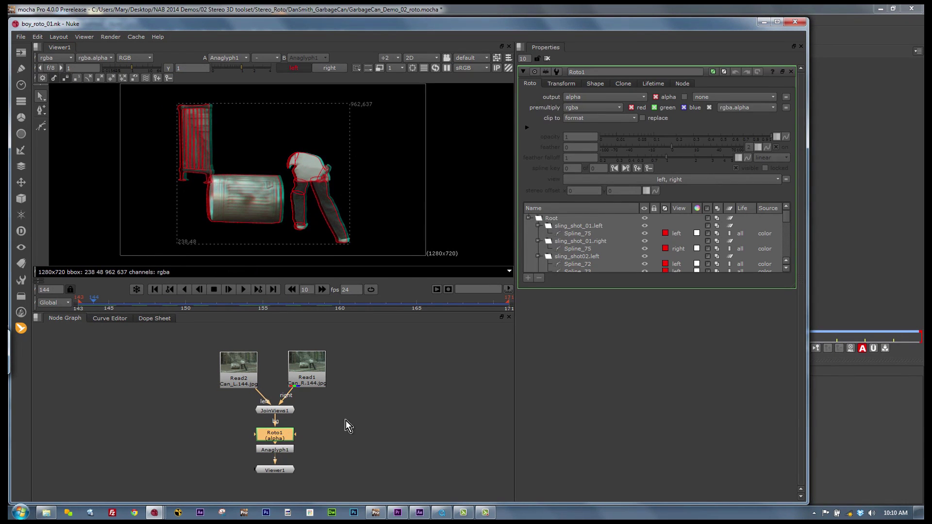
pyautogui.moveTo(788, 224); pyautogui.dragTo(792, 255)
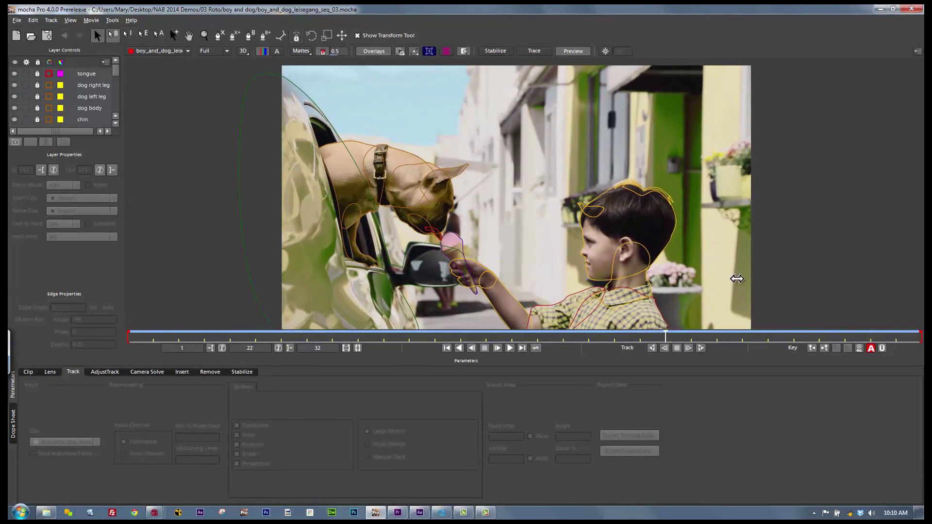
# In the boy and dog mocha project, select the tongue layer and copy the shape data of all visible layers to the clipboard.
pyautogui.click(90, 73)
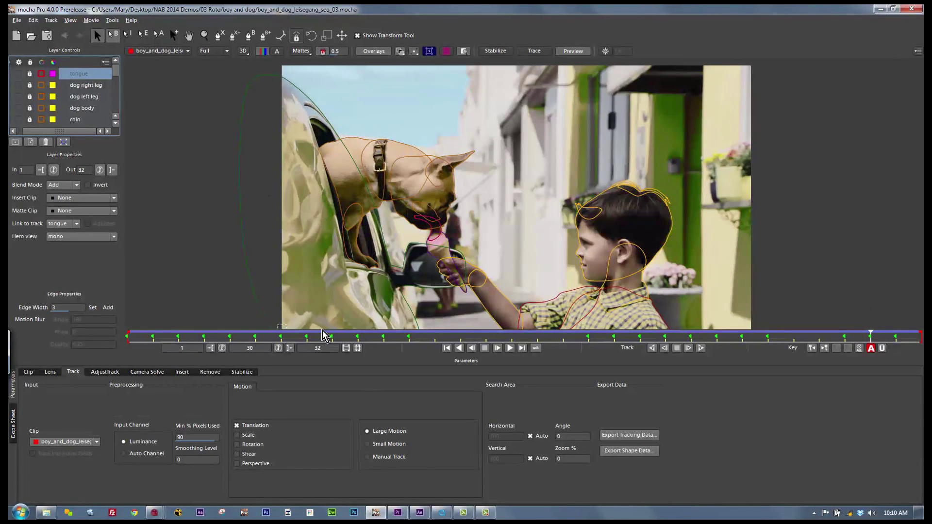
pyautogui.click(625, 450)
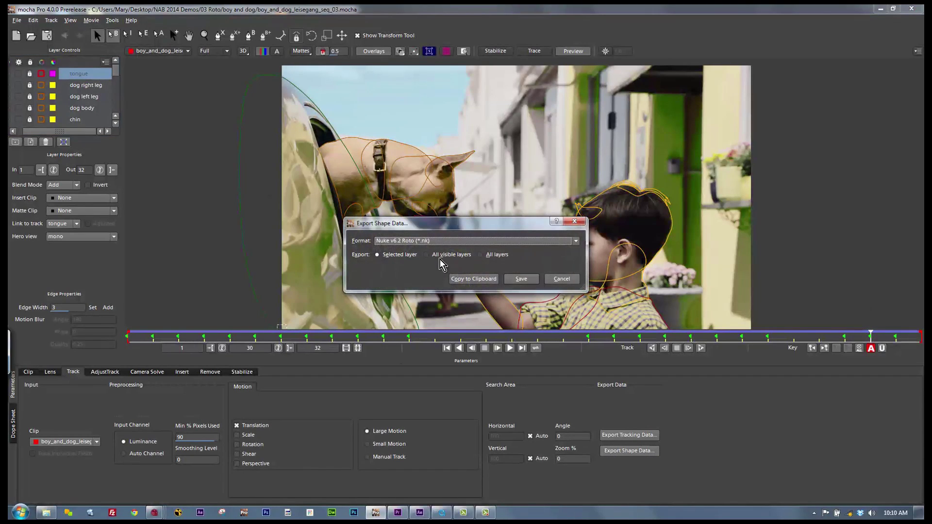
pyautogui.click(479, 281)
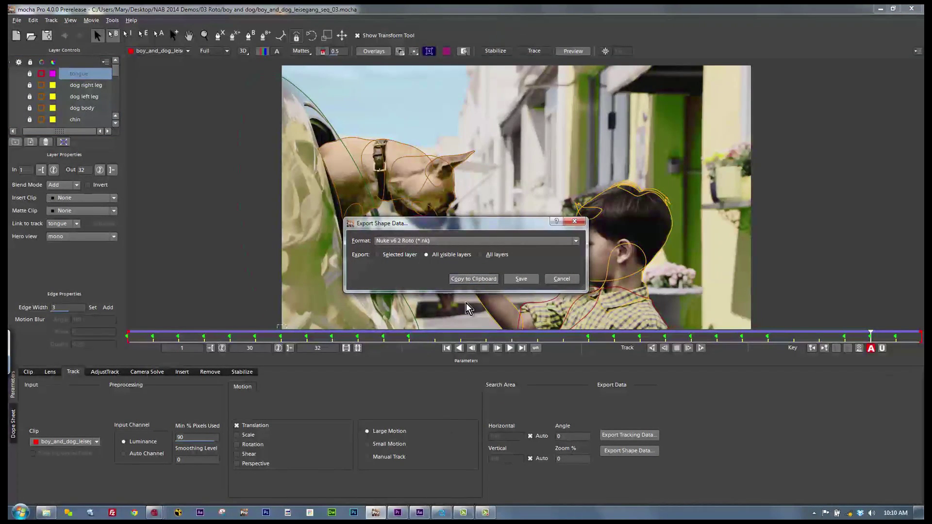
# Switch to Premiere Pro and paste the copied mocha shapes as opacity masks on the upper boy_and_dog_leisegang_seq_03.mov clip.
pyautogui.click(397, 513)
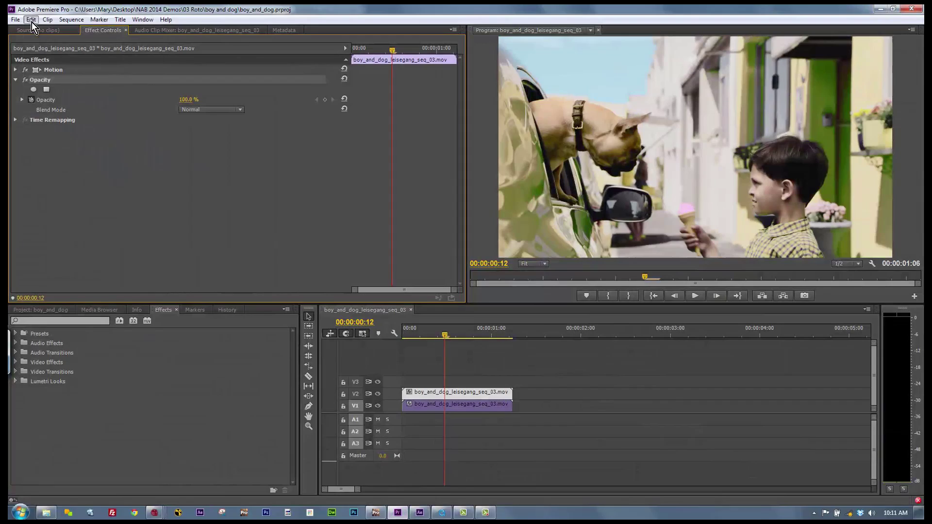
pyautogui.click(31, 21)
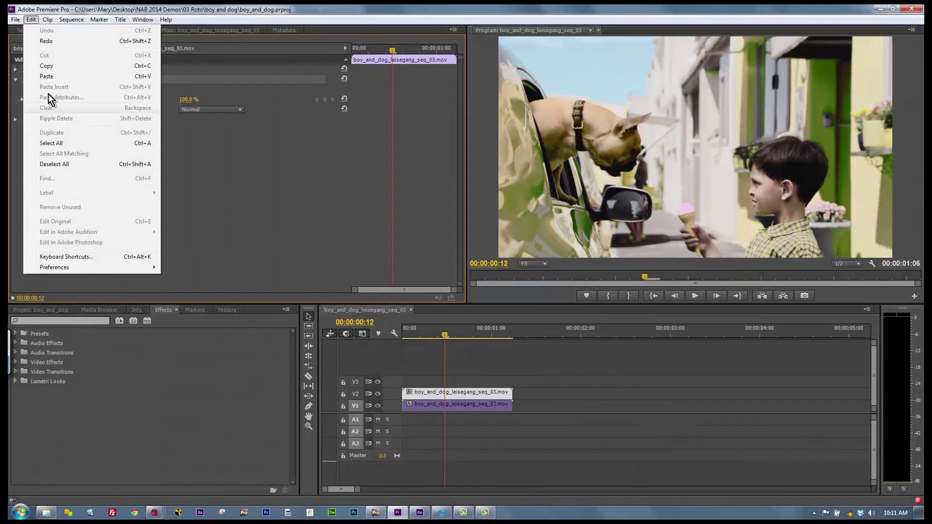
pyautogui.click(50, 76)
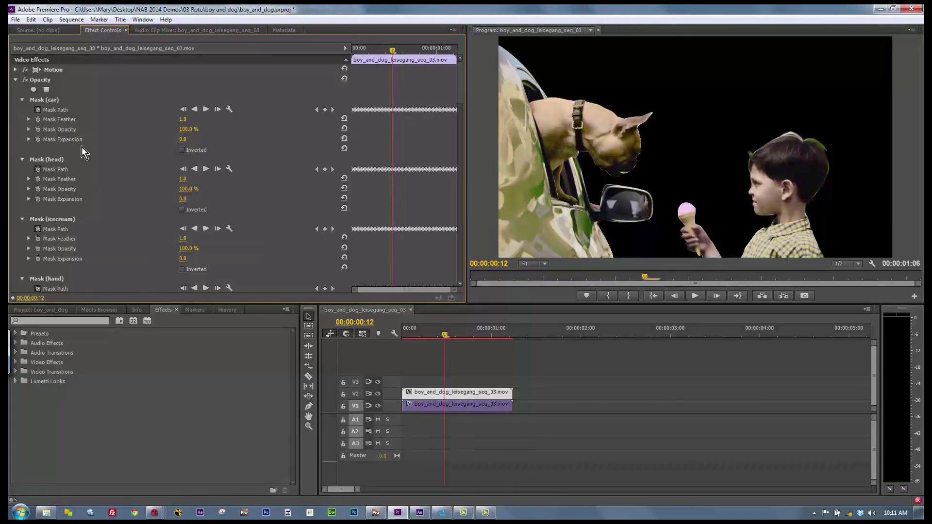
# Switch back to mocha Pro, open Dance Recital Clean.mocha and scrub through the phone shot to frame 116.
pyautogui.click(13, 20)
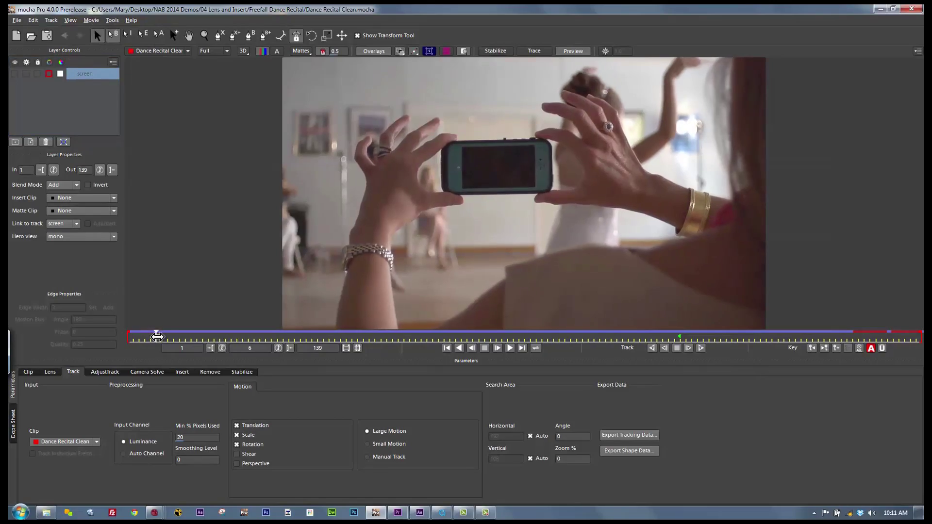
pyautogui.moveTo(157, 337); pyautogui.dragTo(565, 316)
pyautogui.moveTo(625, 313); pyautogui.dragTo(786, 261)
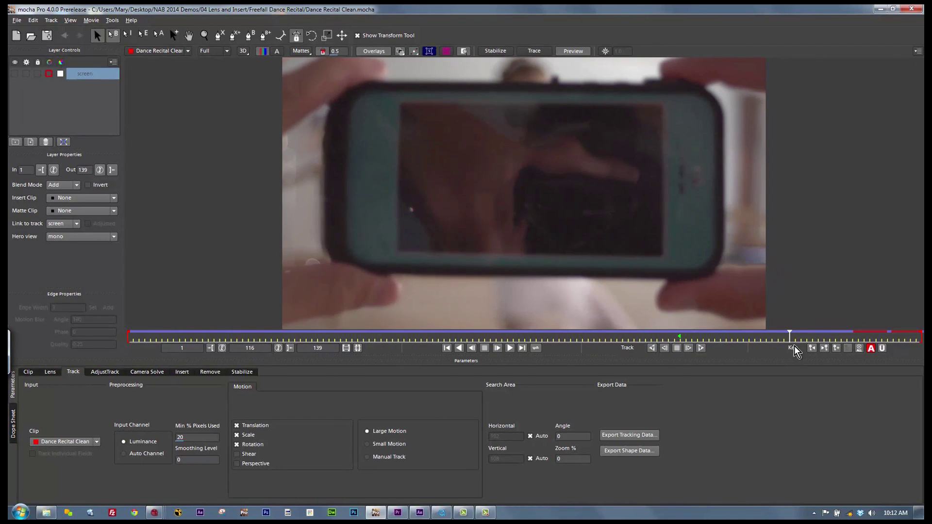
# Detect the lens calibration lines in the Dance Recital Clean clip at frame 70.
pyautogui.moveTo(762, 338); pyautogui.dragTo(525, 338)
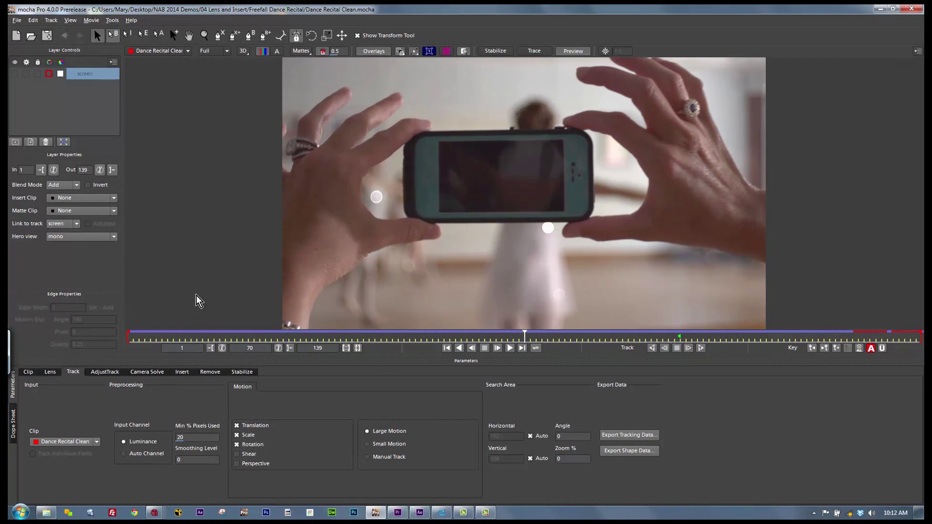
pyautogui.click(50, 371)
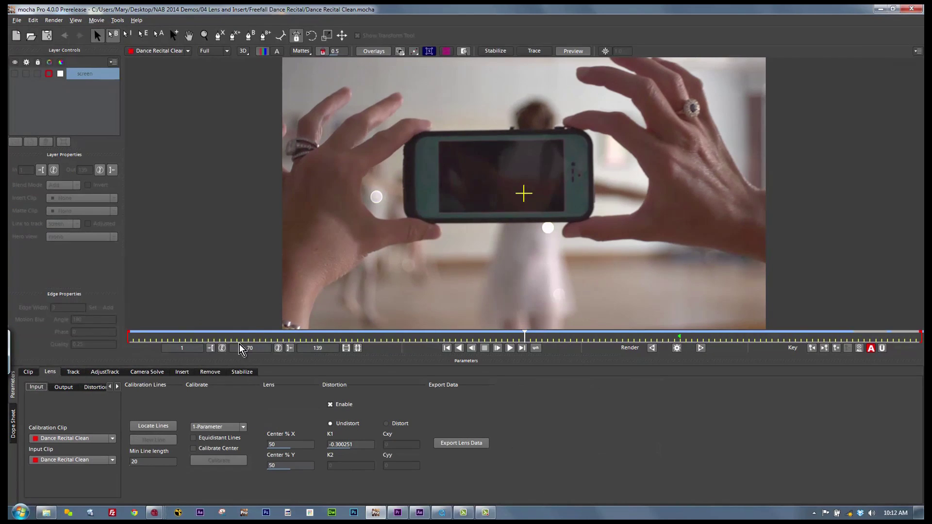
pyautogui.click(160, 427)
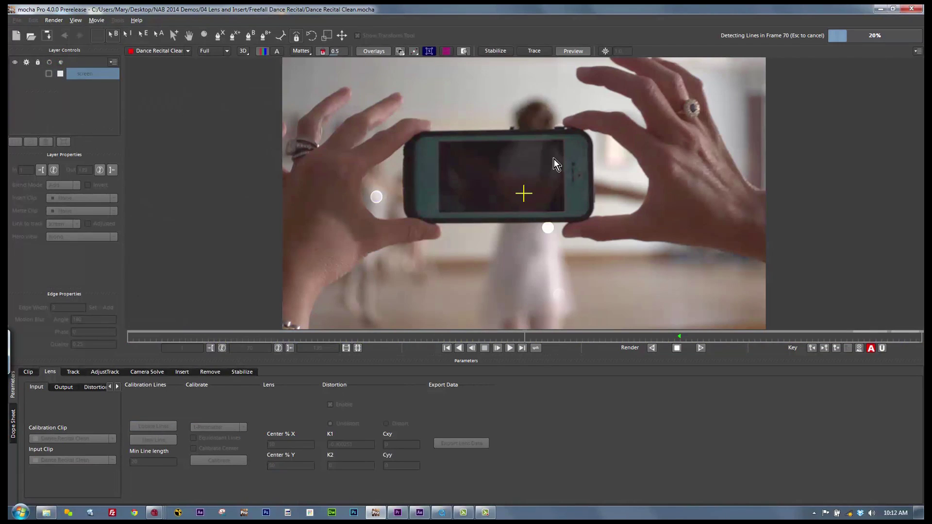
# Select the detected line segments along the phone's four sides as lens calibration lines.
pyautogui.click(450, 136)
pyautogui.click(485, 137)
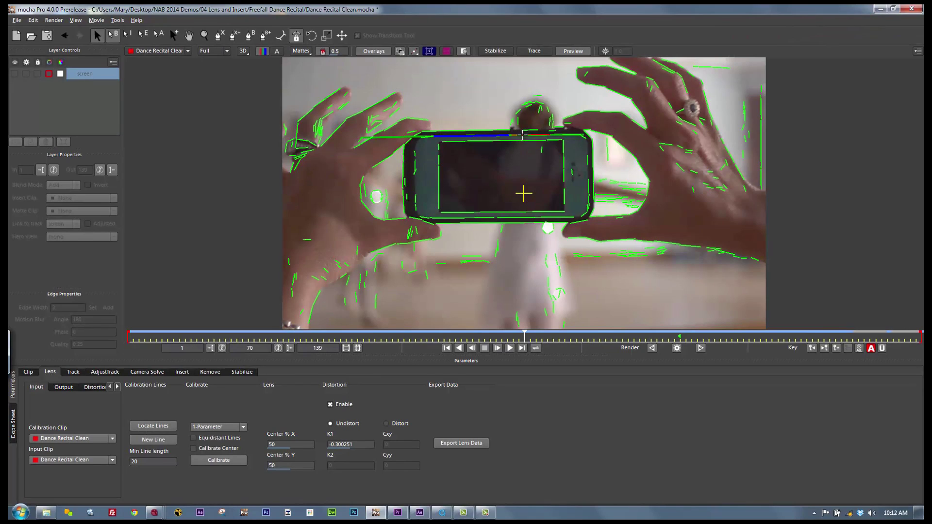
pyautogui.click(561, 153)
pyautogui.click(516, 224)
pyautogui.click(464, 218)
pyautogui.click(413, 200)
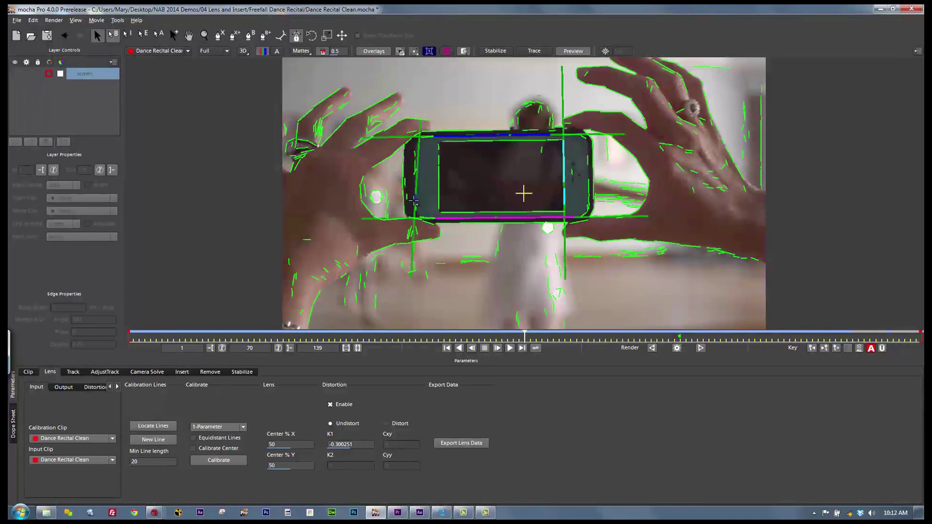
pyautogui.click(413, 166)
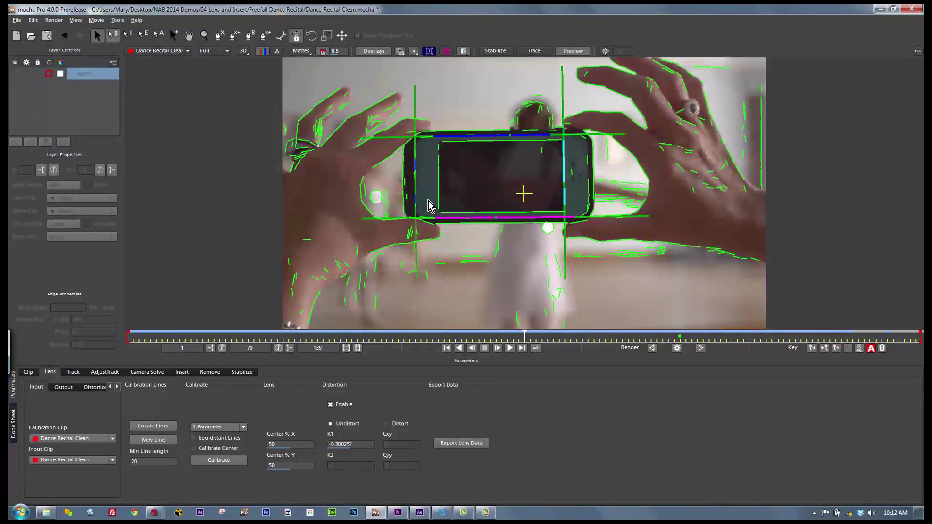
# Choose the 1-Parameter distortion model for calibrating the Dance Recital Clean lens.
pyautogui.click(230, 429)
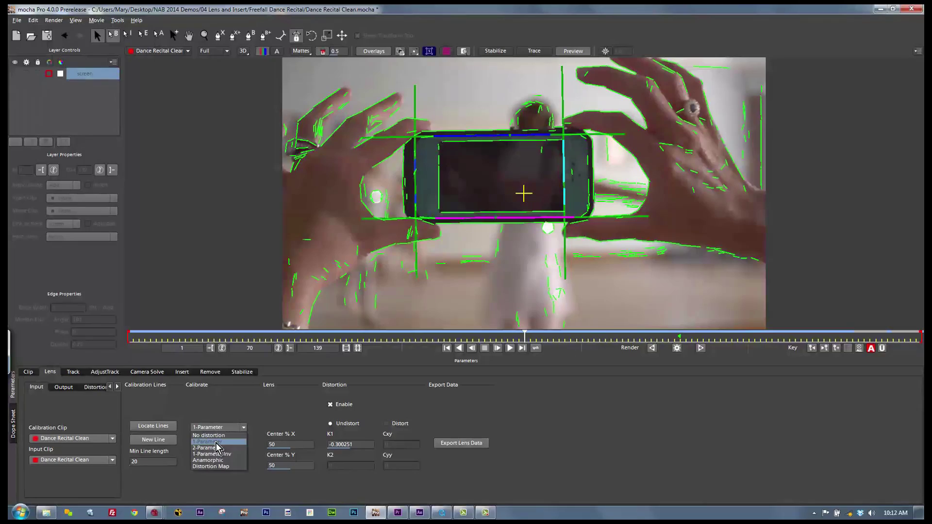
pyautogui.click(215, 442)
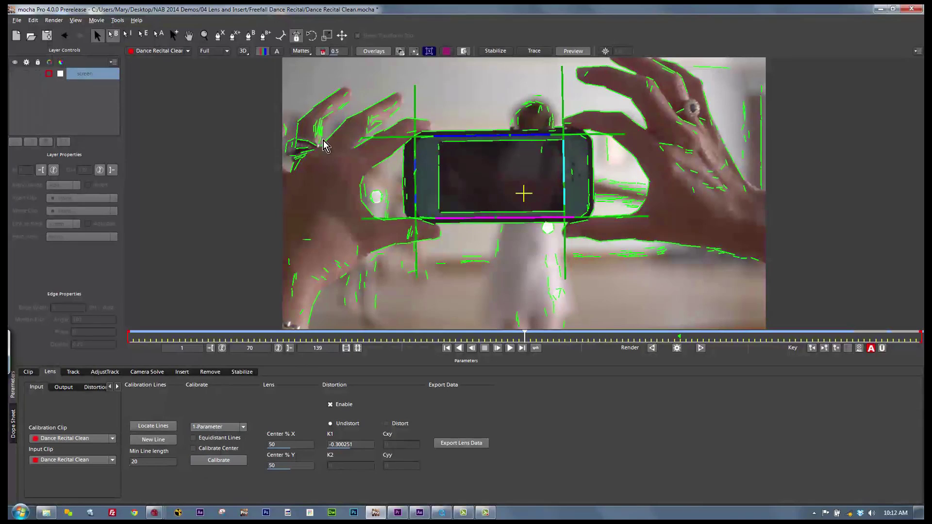
pyautogui.click(175, 94)
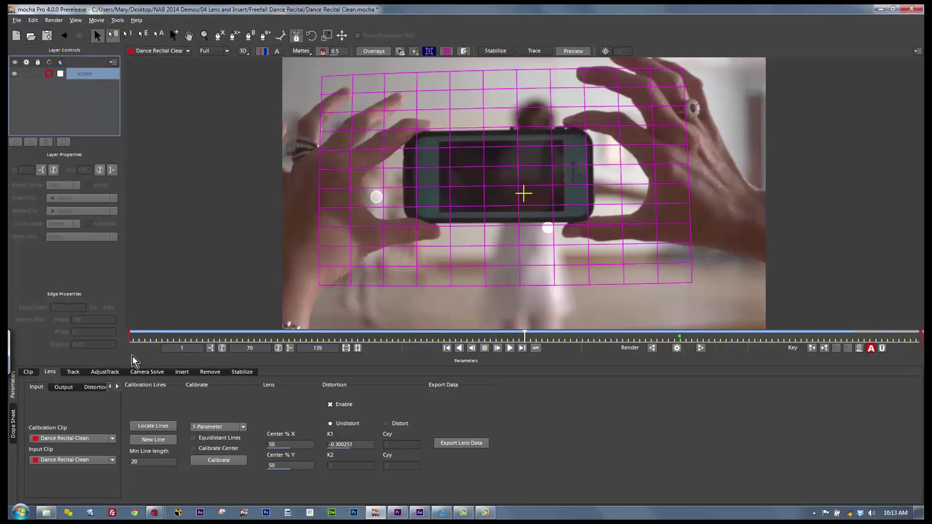
# Hide the grid, show the screen layer's matte and adjust the inner spline point at the phone screen's lower-left corner.
pyautogui.click(73, 372)
pyautogui.click(373, 51)
pyautogui.click(372, 52)
pyautogui.click(448, 51)
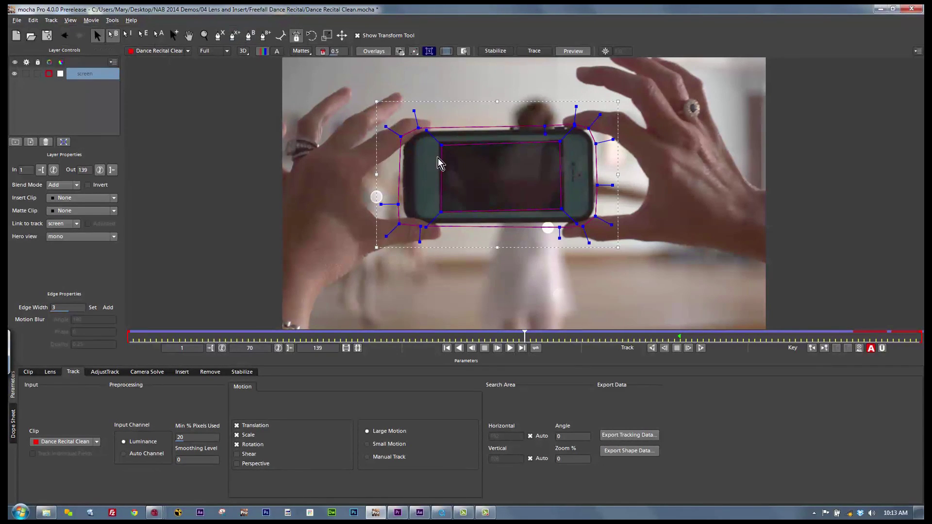
pyautogui.click(297, 53)
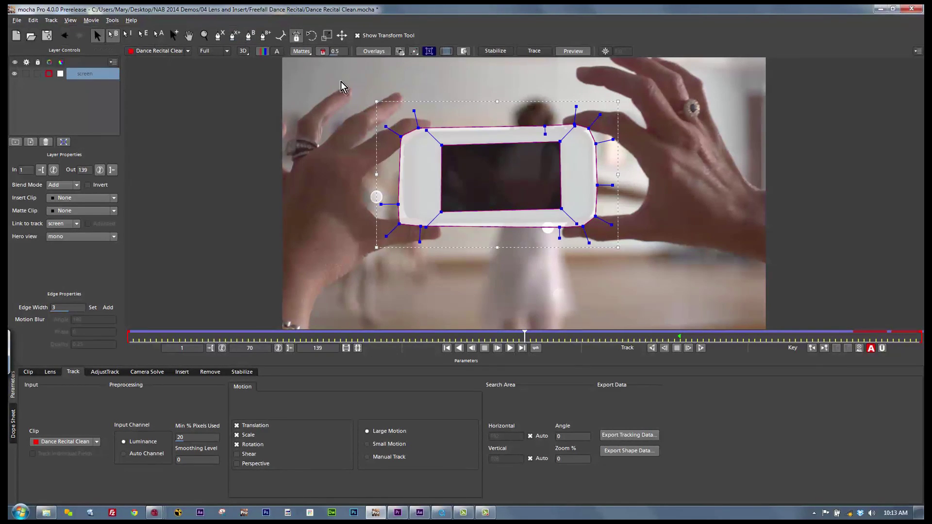
pyautogui.click(440, 208)
pyautogui.moveTo(458, 192); pyautogui.dragTo(441, 207)
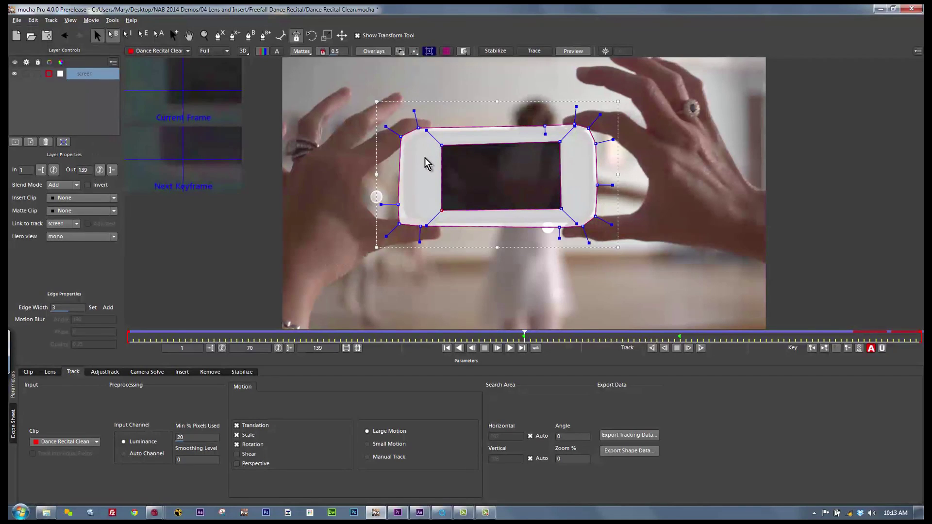
# Display the surface and grid without the matte, and track the screen layer backwards from frame 70.
pyautogui.click(426, 51)
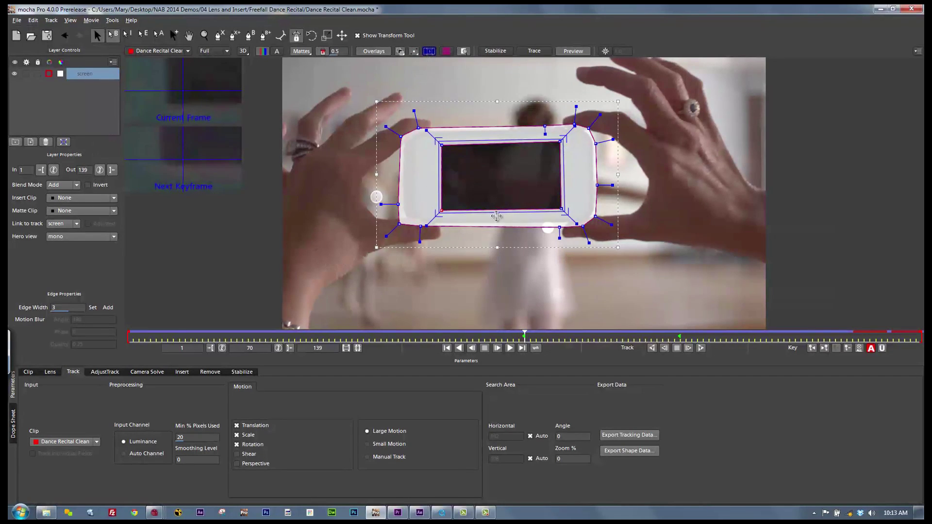
pyautogui.click(446, 51)
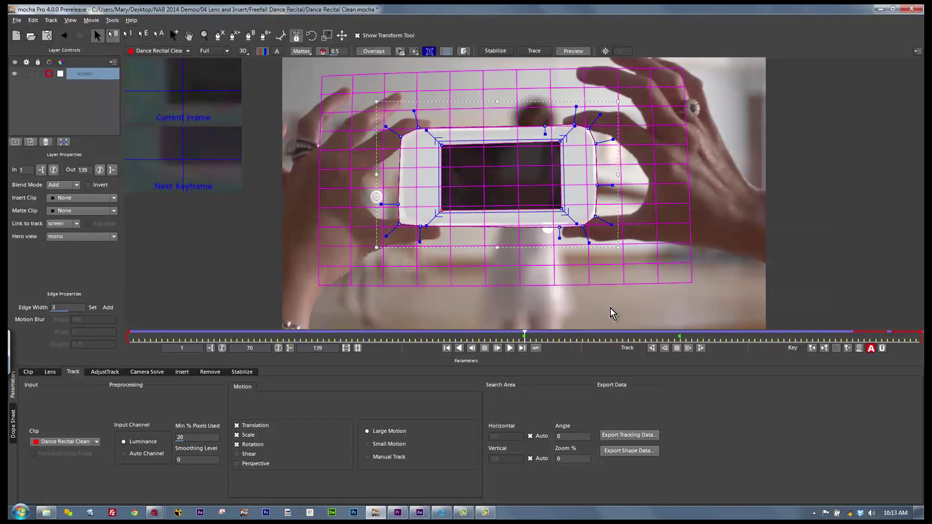
pyautogui.click(299, 51)
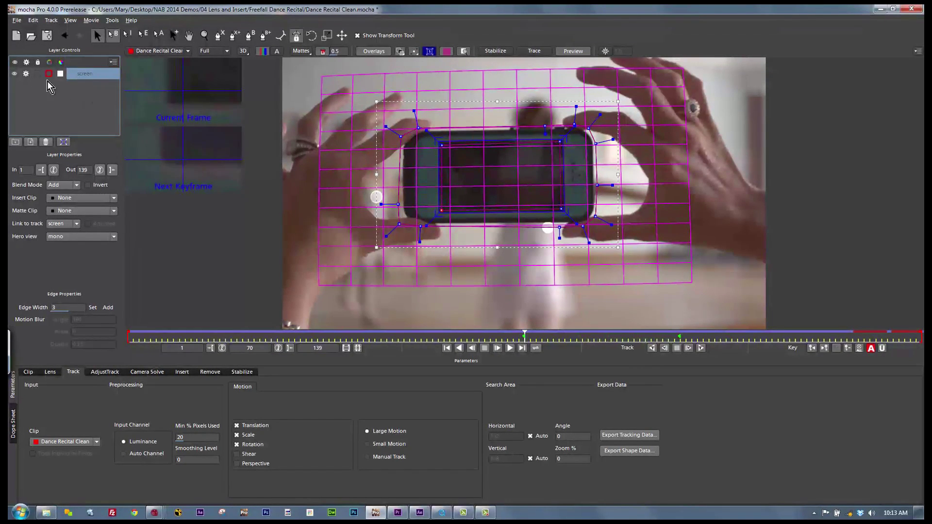
pyautogui.click(653, 348)
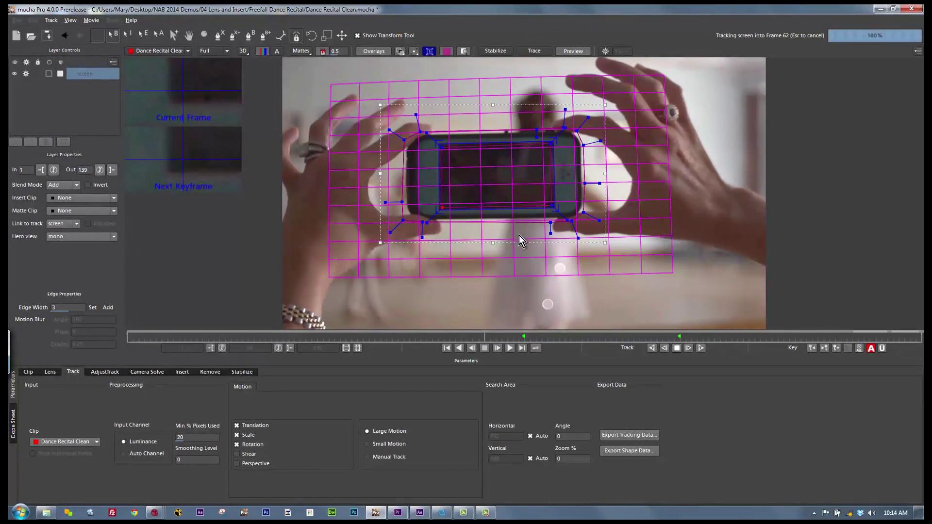
pyautogui.press('Escape')
# At frame 51, review the lens data export formats, choose mocha Lens for After Effects and close the export without saving.
pyautogui.moveTo(491, 334); pyautogui.dragTo(415, 280)
pyautogui.click(51, 371)
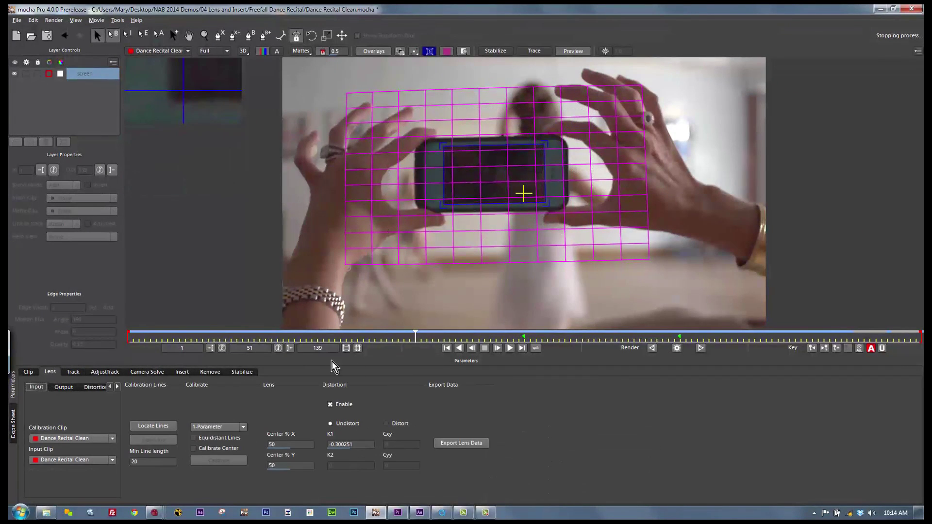
pyautogui.click(453, 443)
pyautogui.click(444, 196)
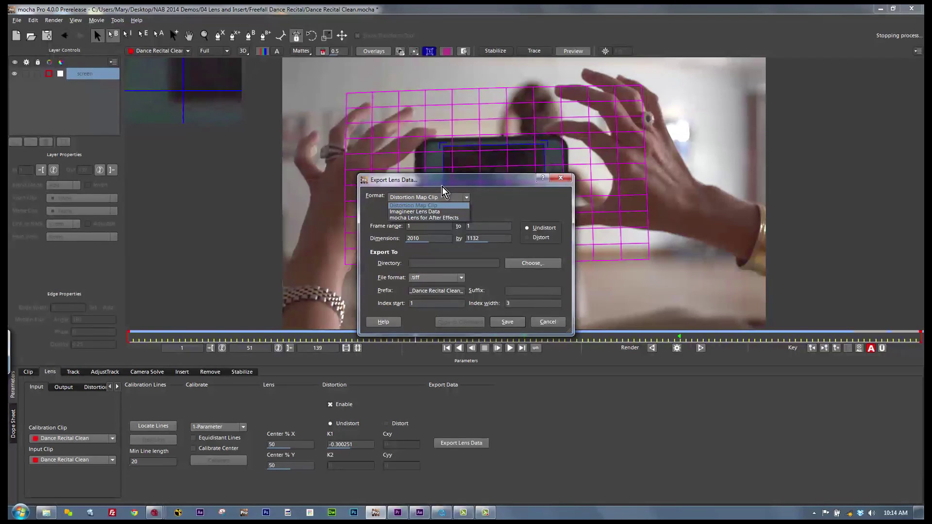
pyautogui.click(433, 217)
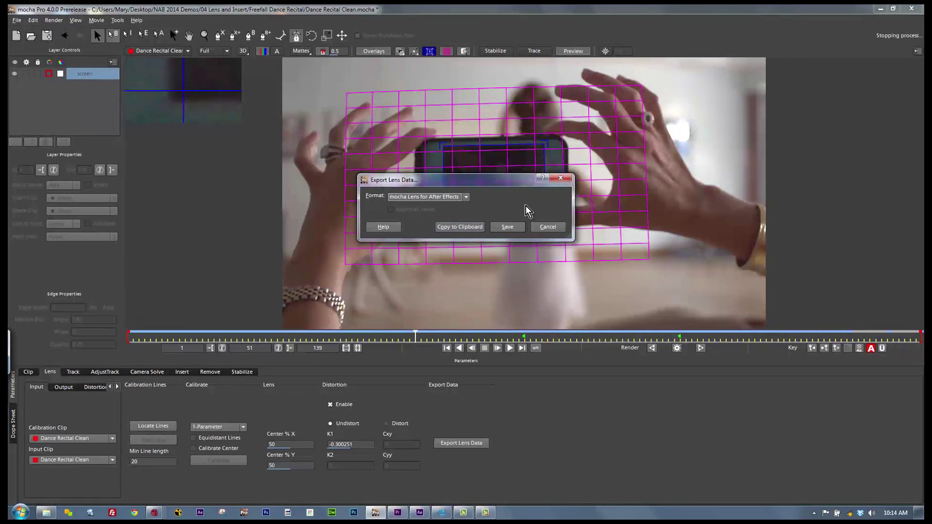
pyautogui.click(561, 178)
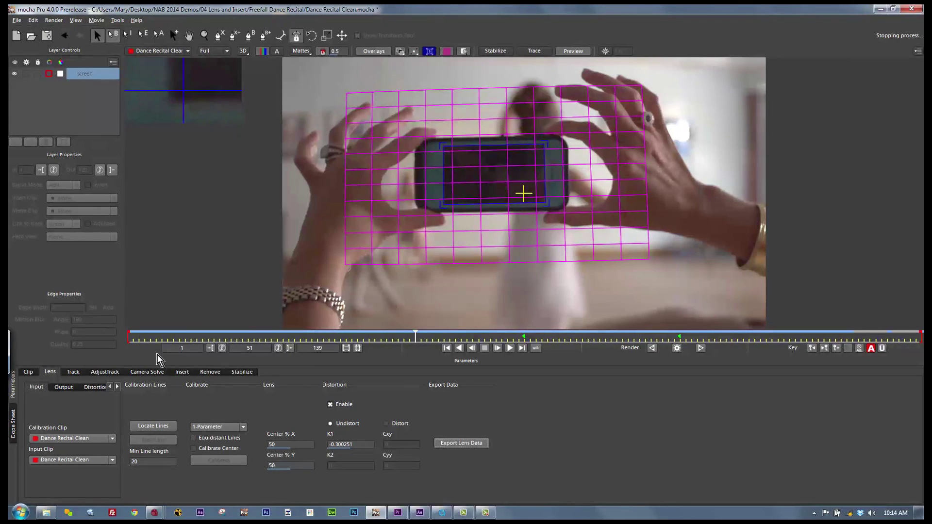
# Review the tracking data export options for the screen layer.
pyautogui.click(73, 371)
pyautogui.click(629, 435)
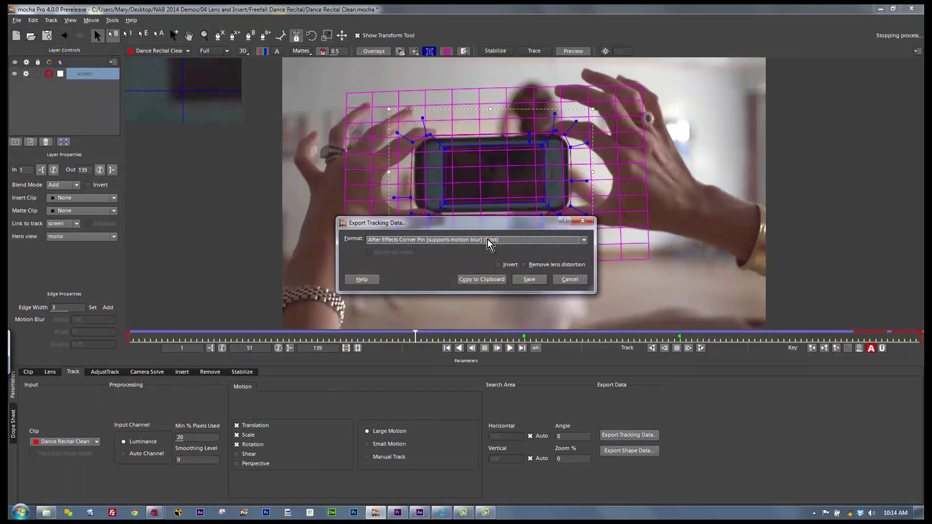
pyautogui.click(484, 240)
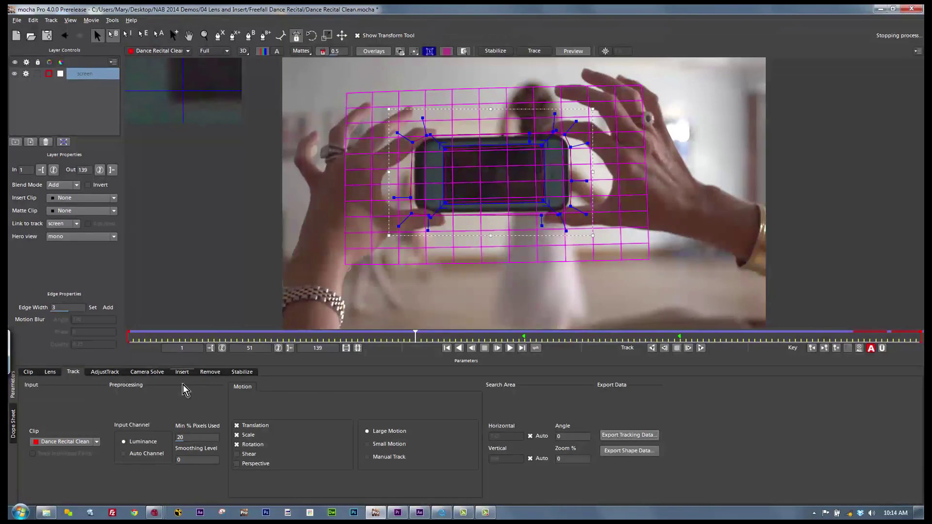
# Set the Freefall Dance Recital clip as the screen layer's insert, hide the overlays and render the insert forwards from frame 77.
pyautogui.click(86, 197)
pyautogui.click(87, 226)
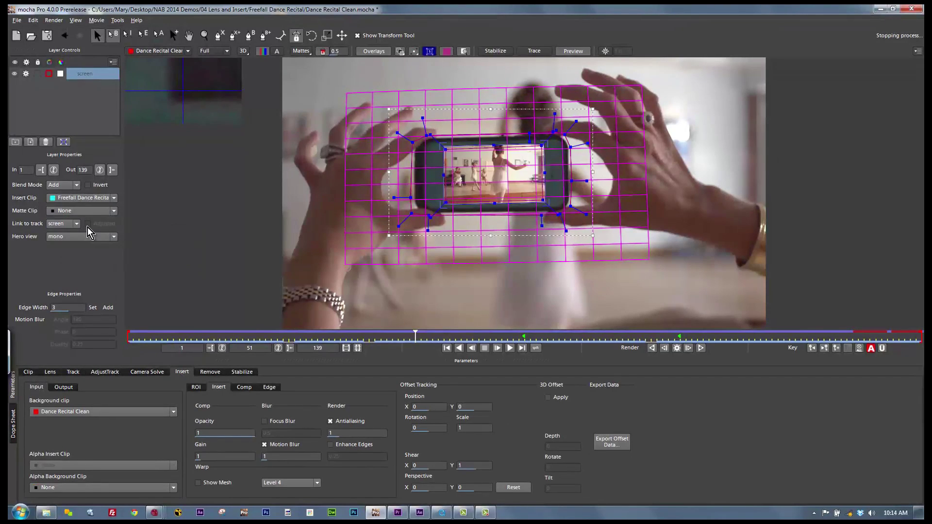
pyautogui.click(377, 52)
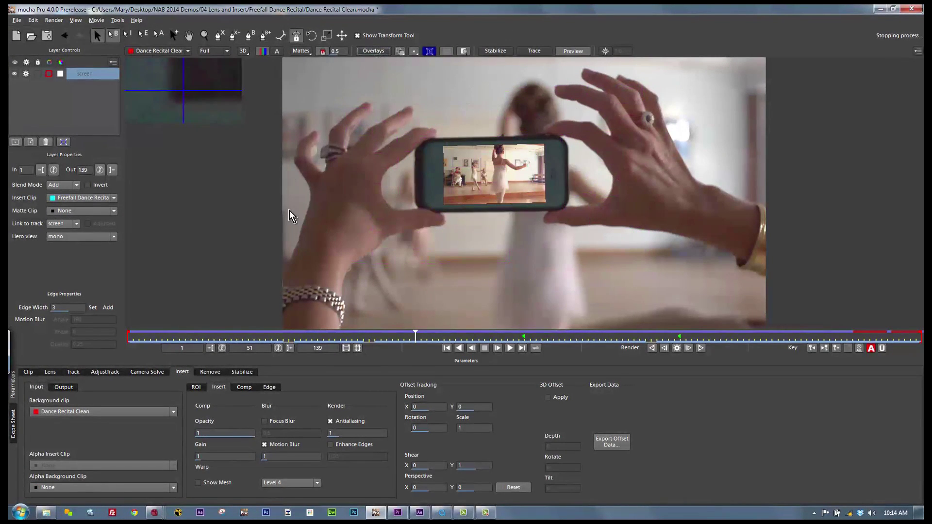
pyautogui.moveTo(409, 336); pyautogui.dragTo(564, 335)
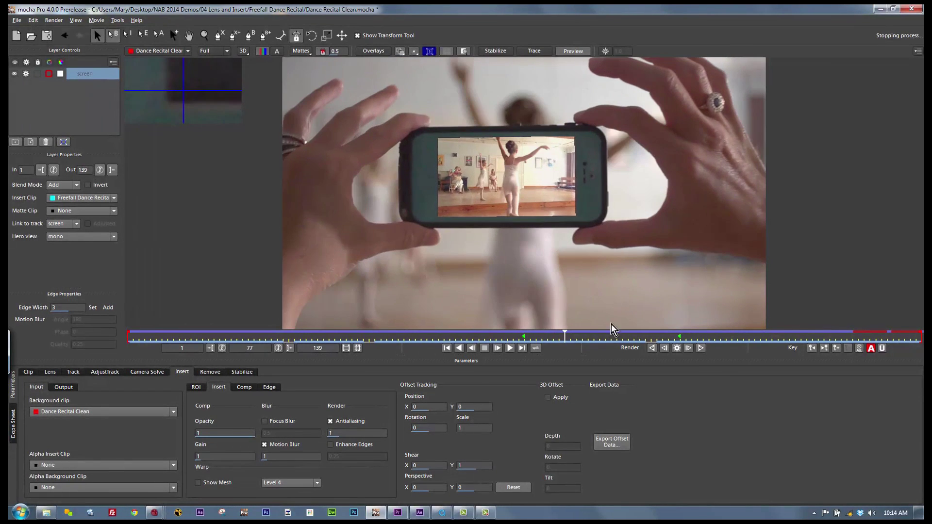
pyautogui.click(700, 348)
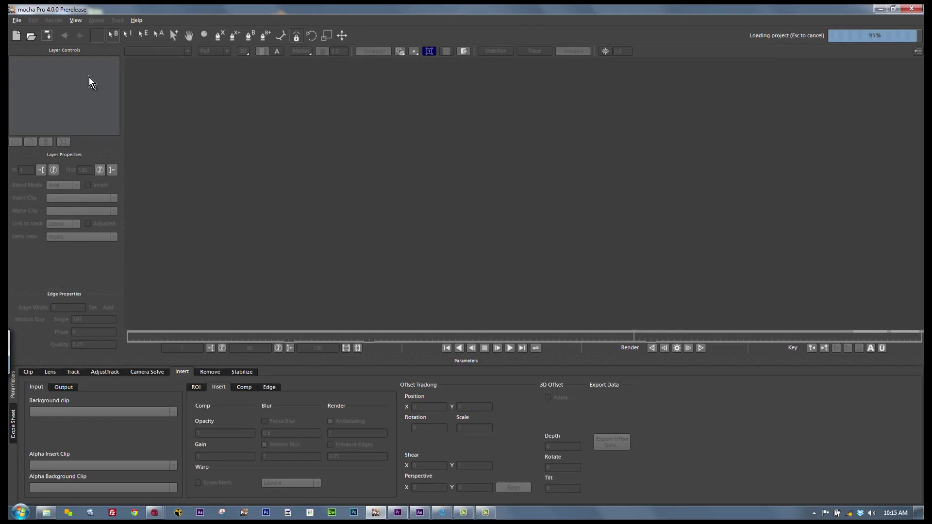
# Select the wall track layer for a camera solve, scrub the warehouse pan to frame 189 and display the grid.
pyautogui.click(85, 74)
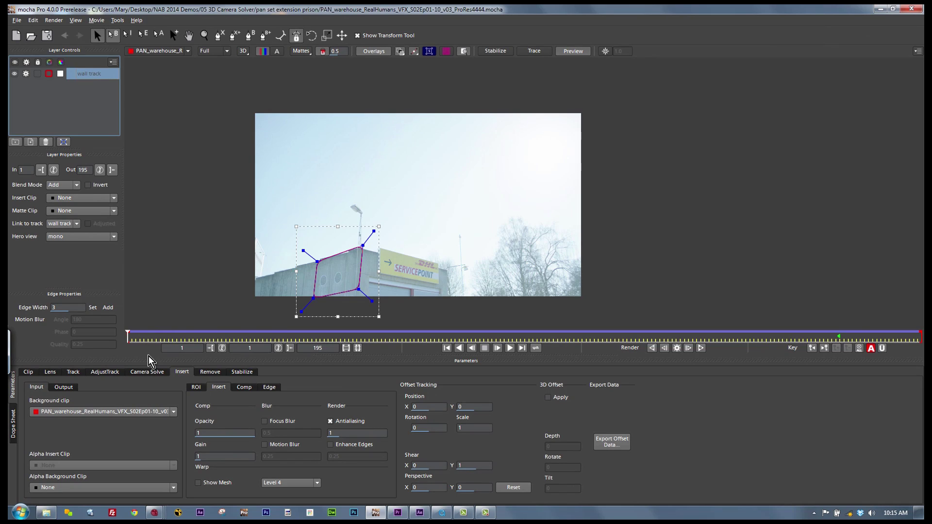
pyautogui.click(147, 371)
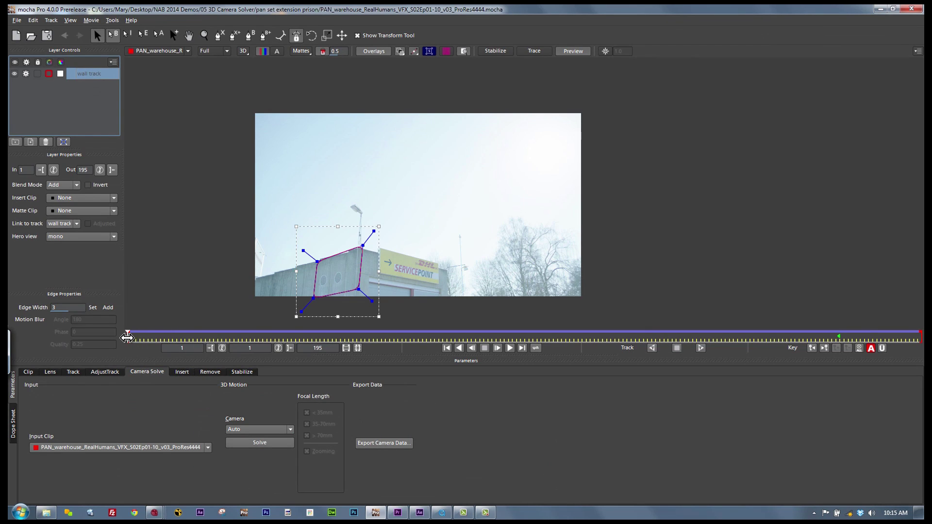
pyautogui.moveTo(127, 337); pyautogui.dragTo(894, 321)
pyautogui.click(447, 51)
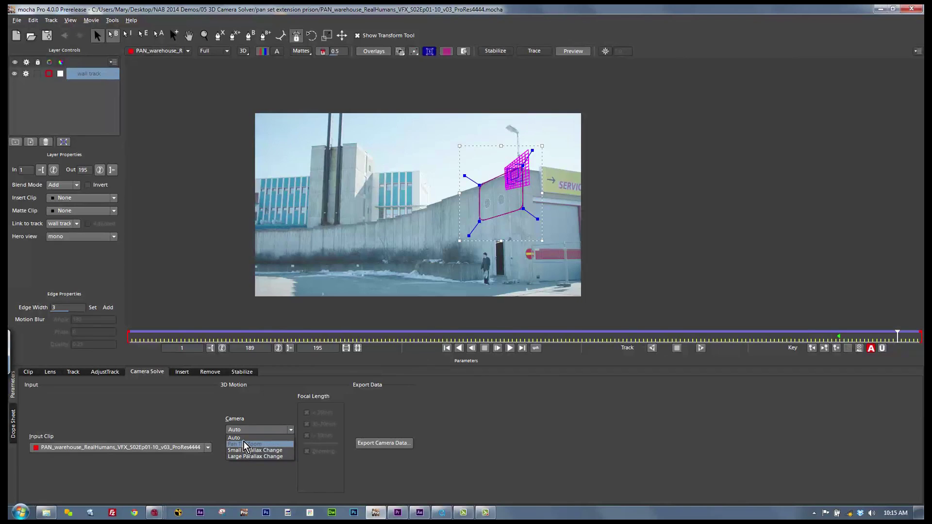
# Solve the camera as Pan Tilt Zoom and copy the camera data to the clipboard as After Effects 3D Motion Data.
pyautogui.click(248, 444)
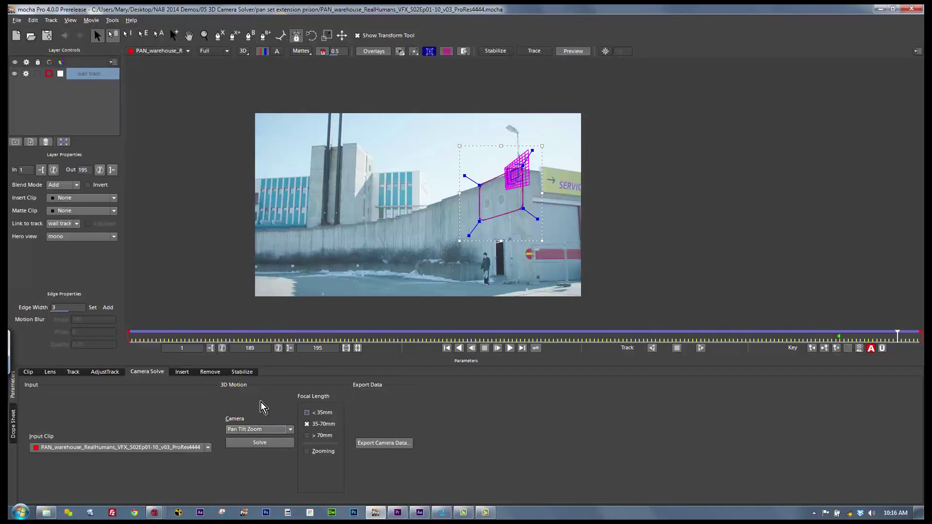
pyautogui.click(264, 443)
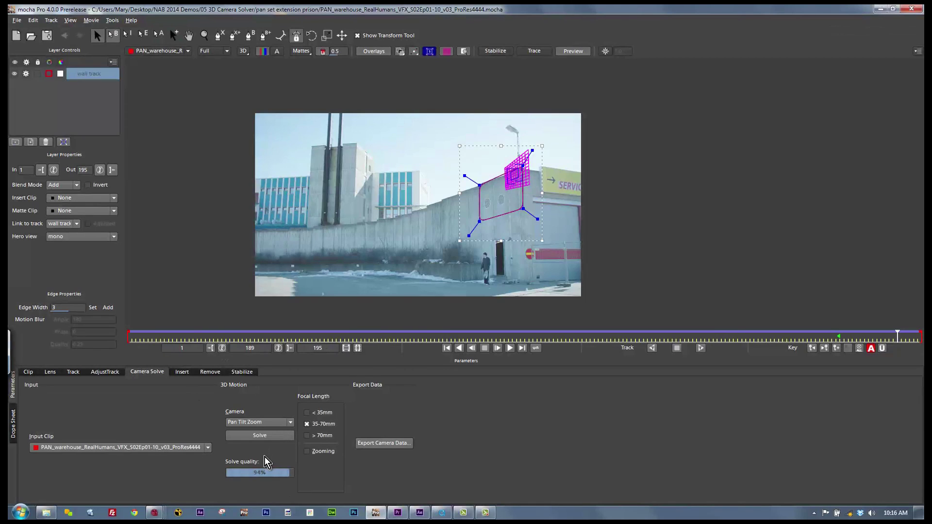
pyautogui.click(374, 443)
pyautogui.click(482, 246)
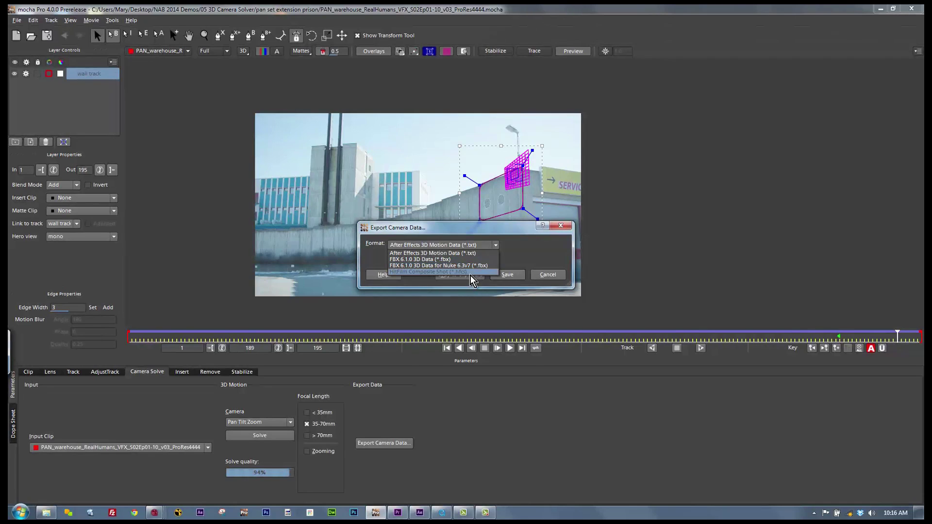
pyautogui.click(456, 253)
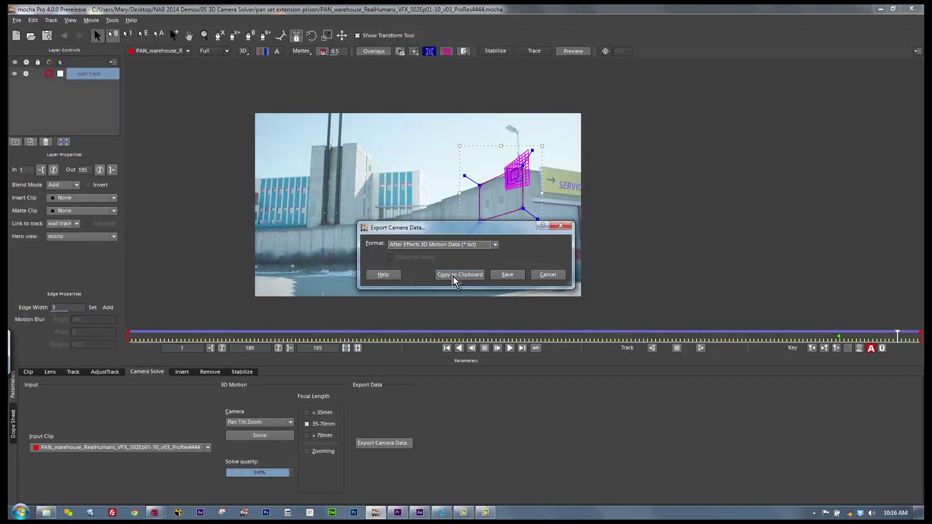
pyautogui.click(452, 275)
# Switch to After Effects and inspect the mocha camera and mocha null layers, scrubbing the pan_warehouse composition to frame 663.
pyautogui.click(419, 512)
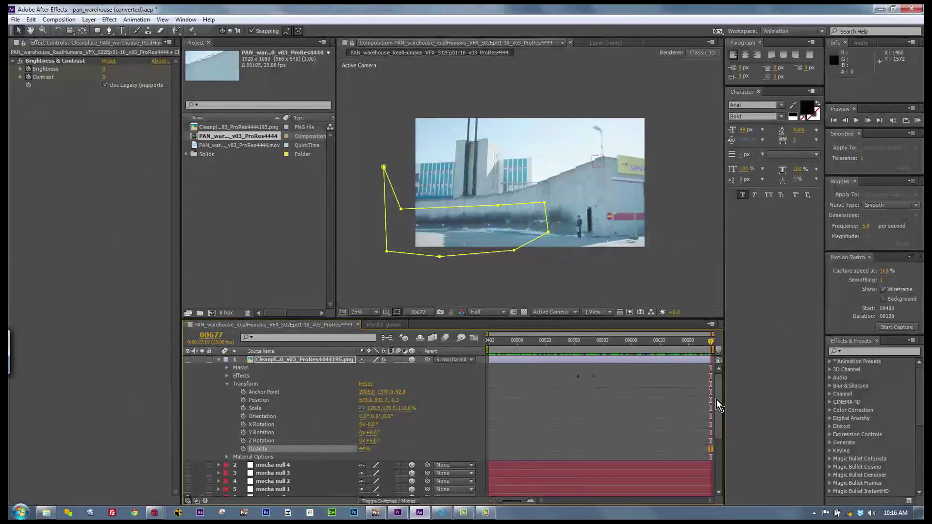
pyautogui.moveTo(717, 399); pyautogui.dragTo(703, 484)
pyautogui.click(260, 484)
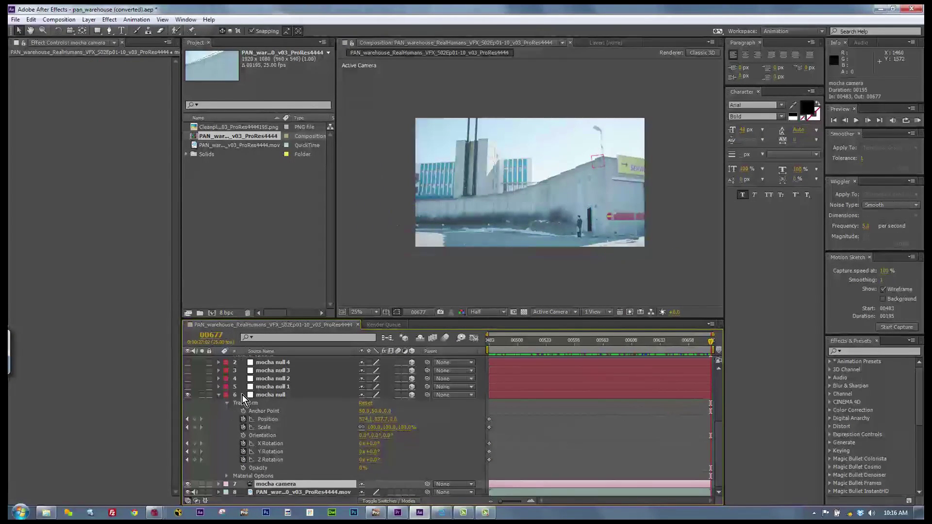
pyautogui.moveTo(579, 342); pyautogui.dragTo(694, 327)
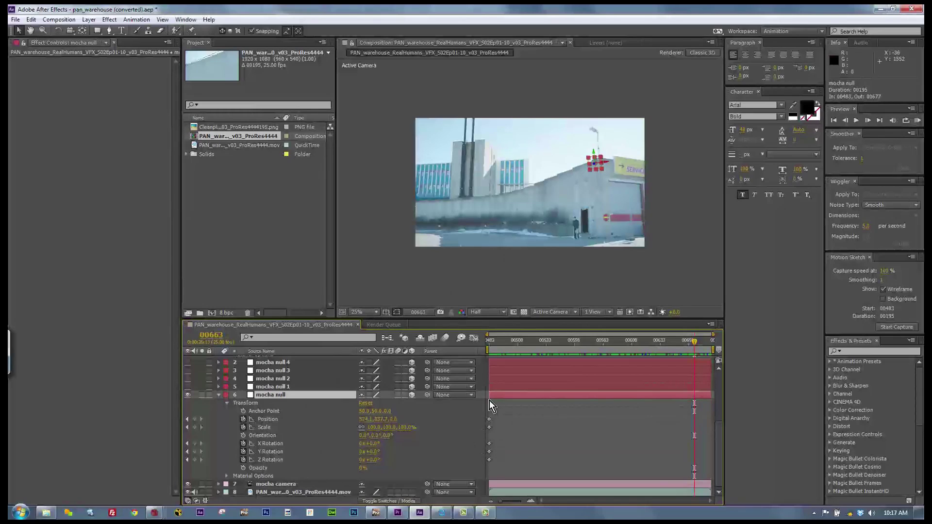
# Make the clean plate layer visible, set its opacity to 100% and scrub the set extension to frame 673.
pyautogui.moveTo(718, 453); pyautogui.dragTo(720, 383)
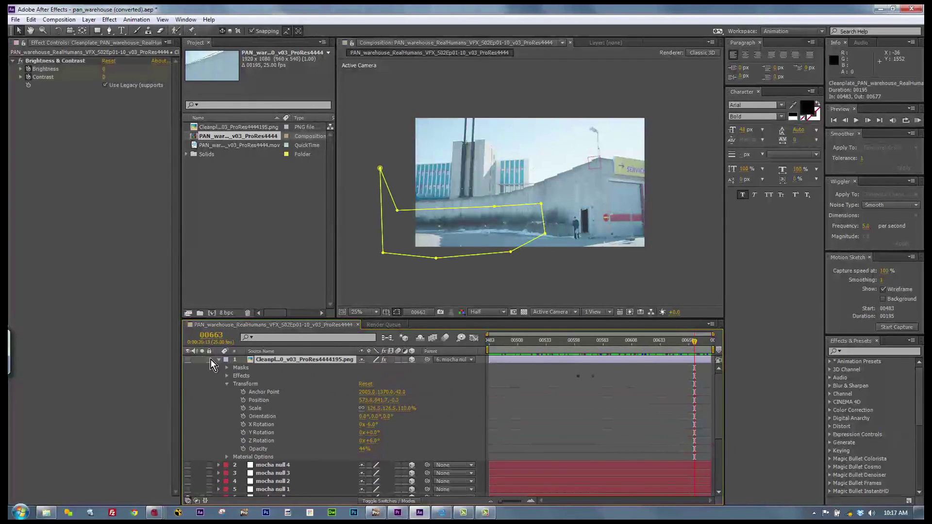
pyautogui.click(189, 360)
pyautogui.moveTo(609, 343); pyautogui.dragTo(502, 332)
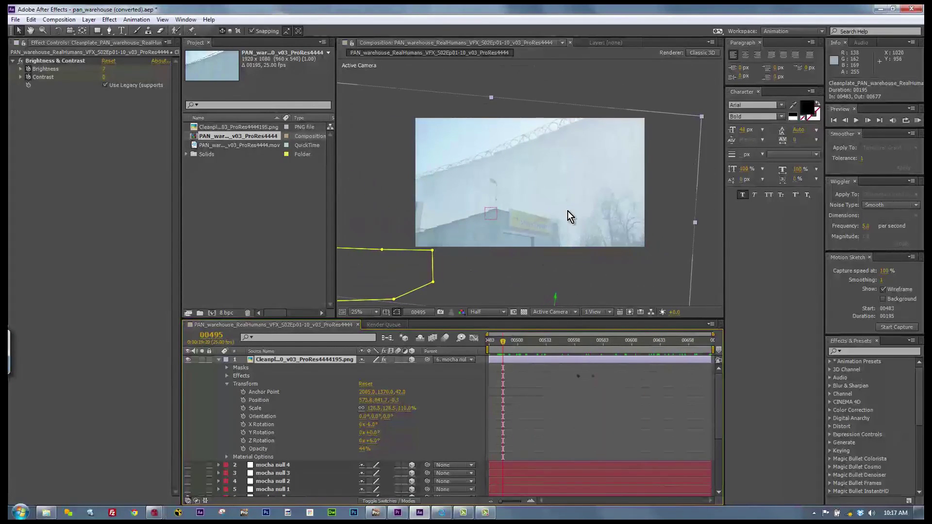
pyautogui.moveTo(362, 453); pyautogui.dragTo(478, 437)
pyautogui.moveTo(476, 343); pyautogui.dragTo(706, 340)
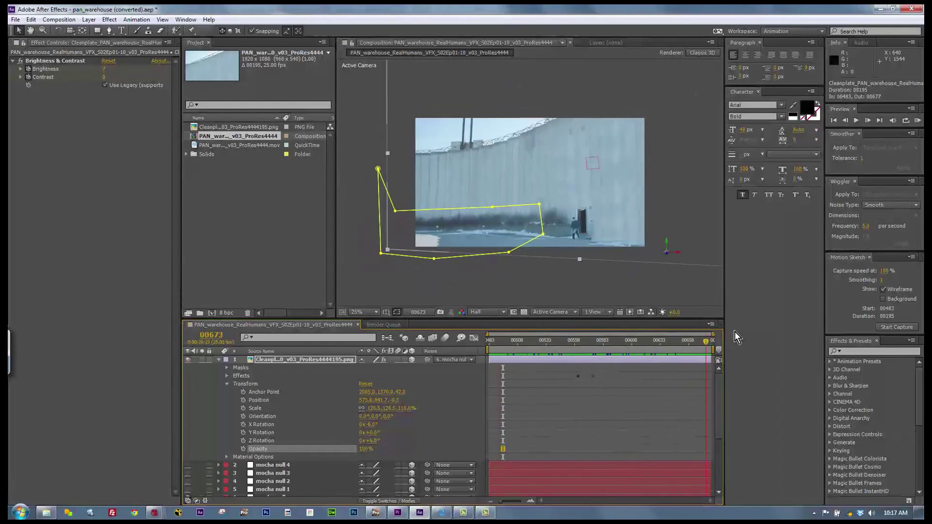
# Minimize After Effects and switch to the open Nuke composite of the warehouse shot.
pyautogui.click(879, 9)
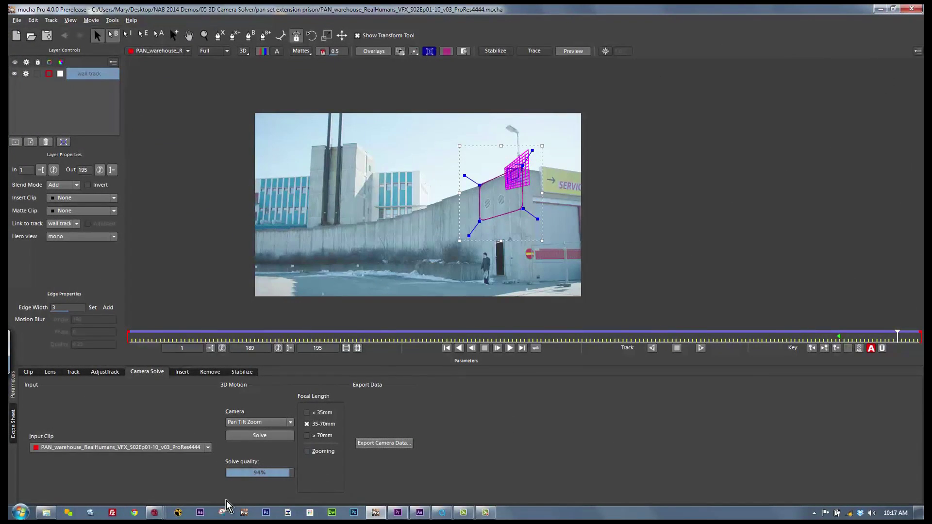
pyautogui.click(156, 514)
pyautogui.click(189, 447)
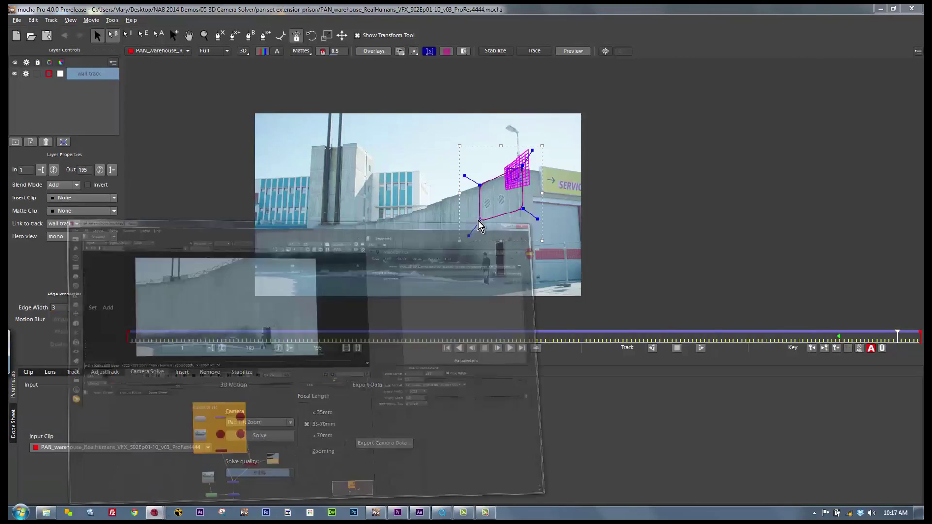